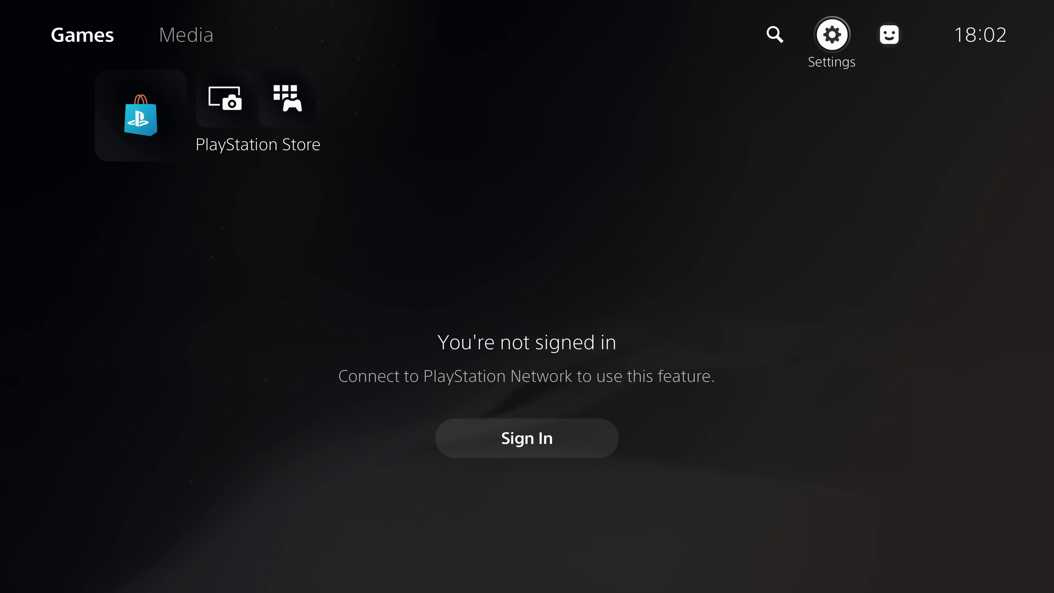
Step: Go to the console Settings and into Network settings
key(Left)
key(Right)
key(Left)
key(Right)
key(Return)
key(Down)
key(Down)
key(Down)
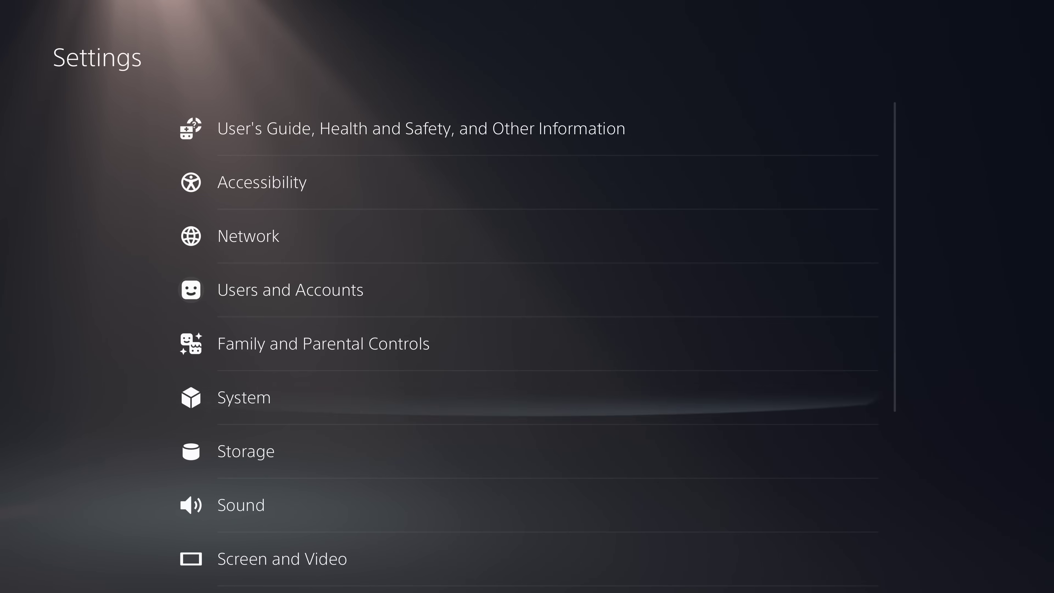
key(Up)
key(Up)
key(Up)
key(Return)
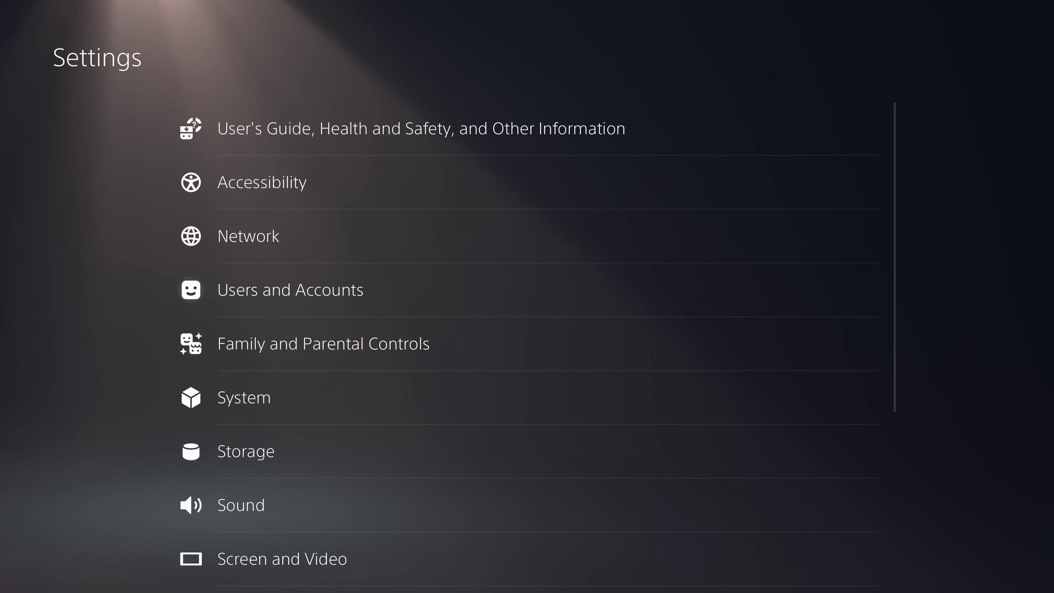
Step: Switch Connect to the Internet off and return to the main Settings list
key(Down)
key(Right)
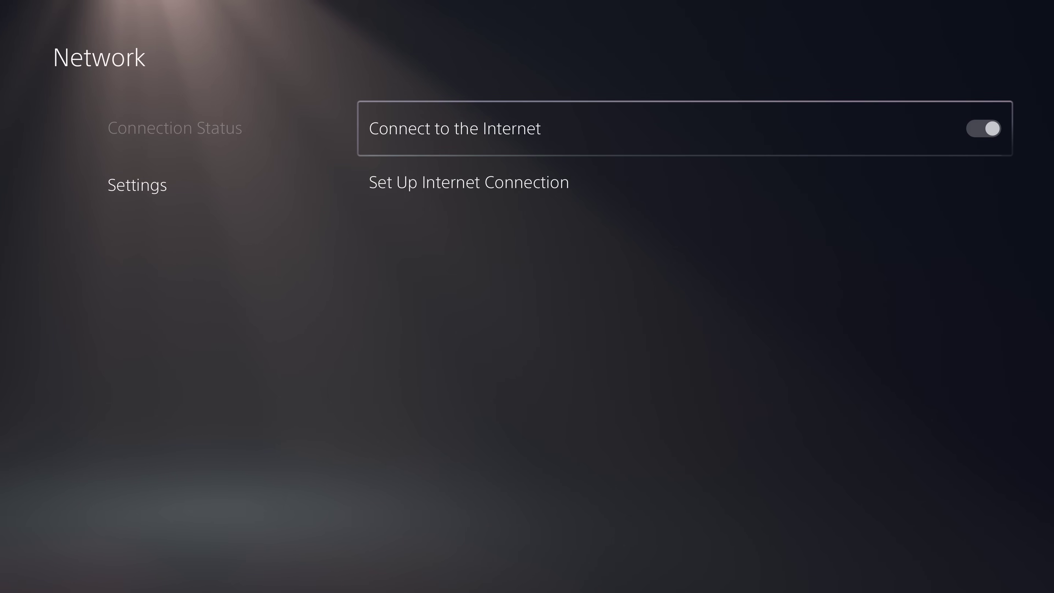
key(Return)
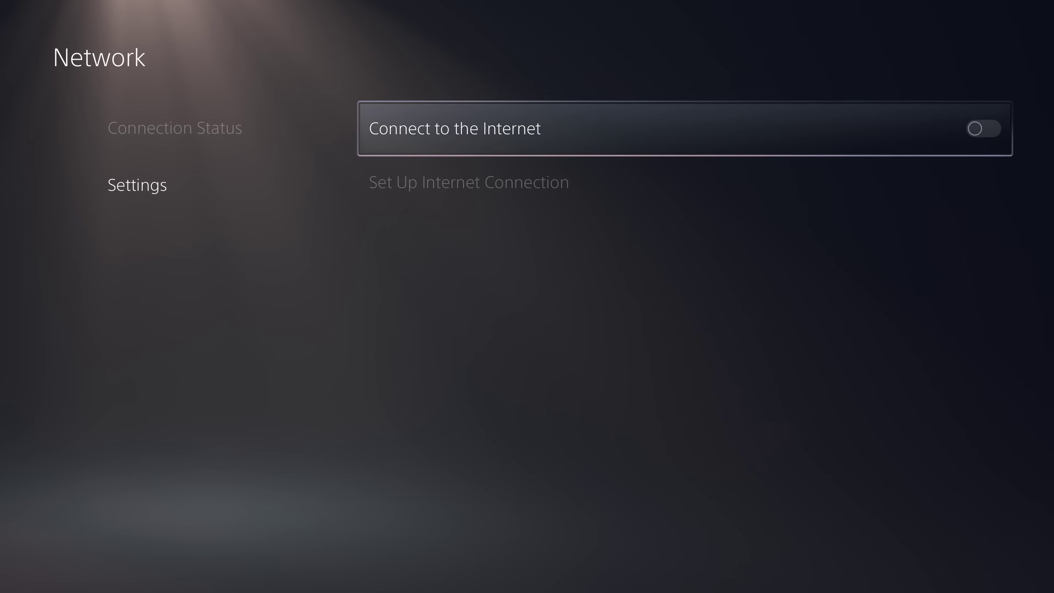
key(Left)
key(Escape)
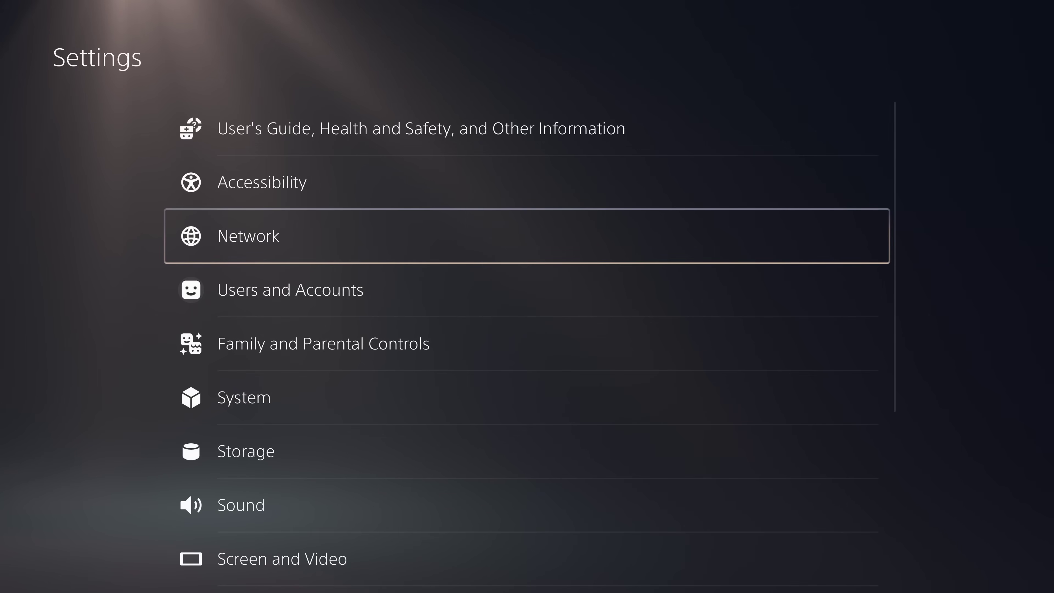
key(Down)
key(Down)
key(Down)
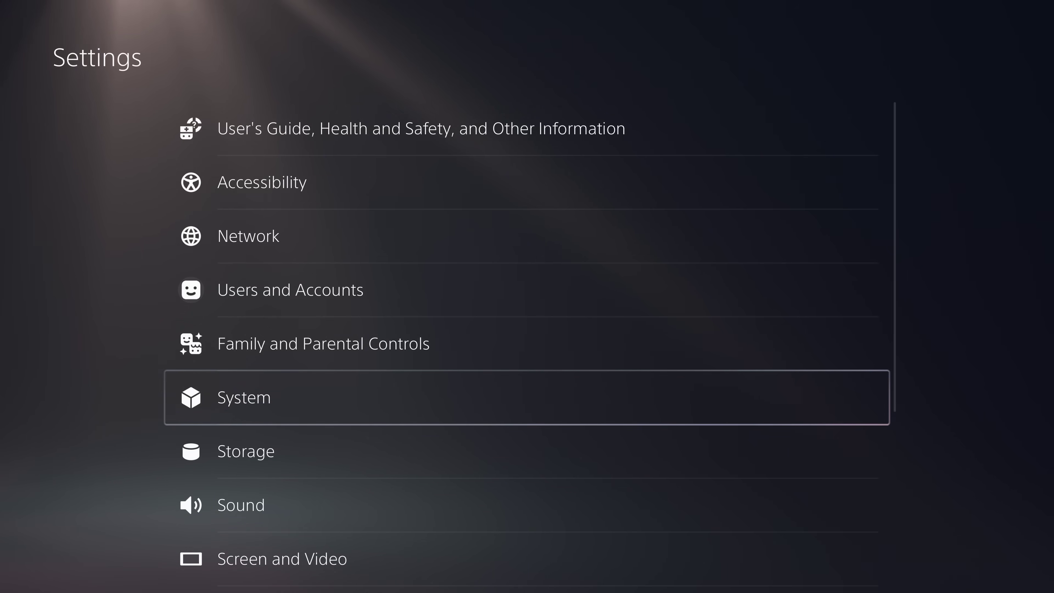
Step: Confirm automatic download and install toggles are off in System Software Update and Settings
key(Return)
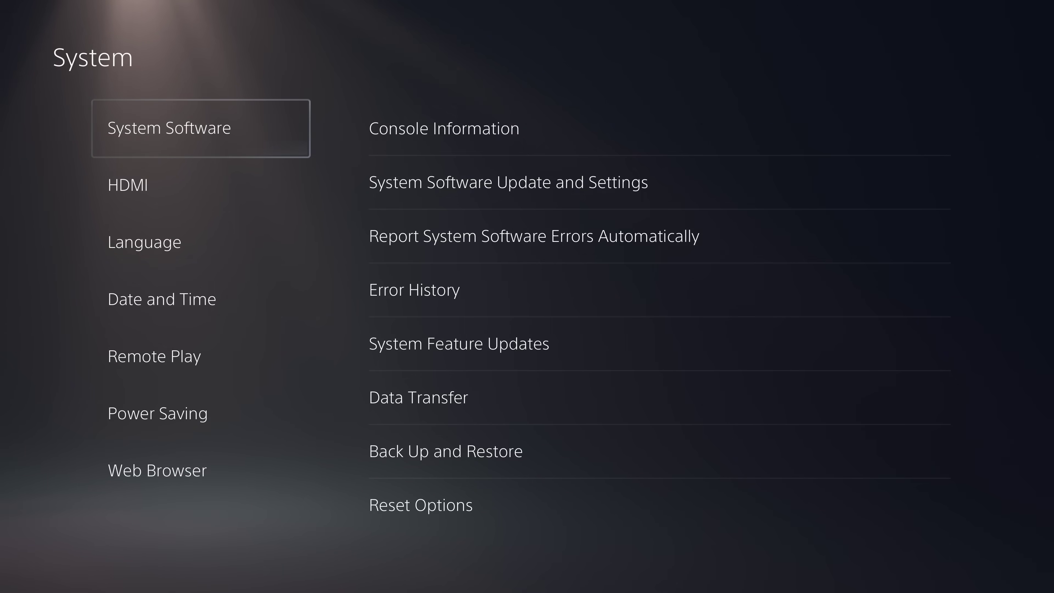
key(Right)
key(Down)
key(Return)
key(Down)
key(Down)
key(Up)
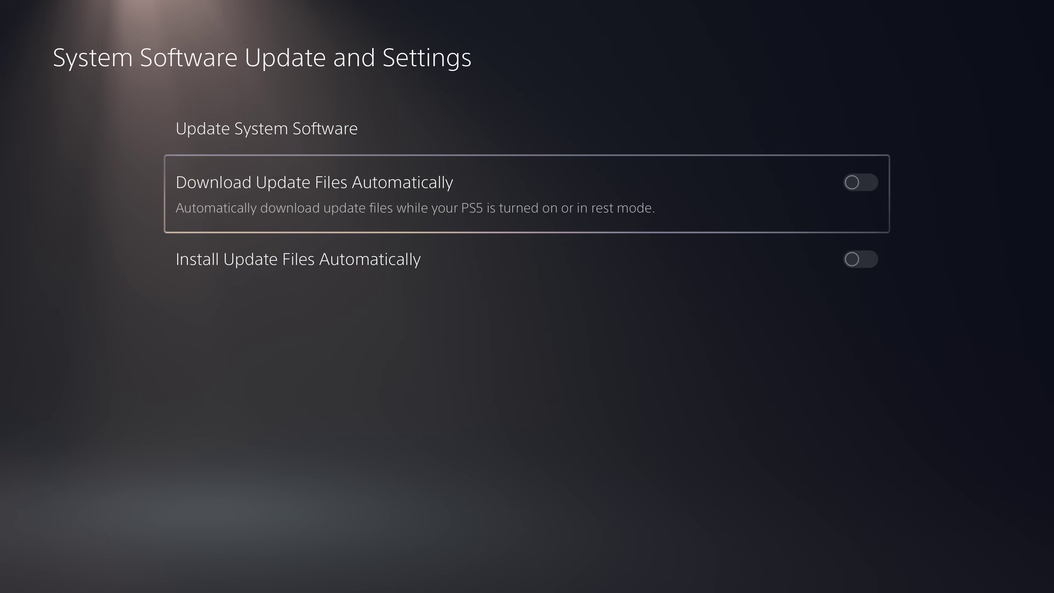
key(Up)
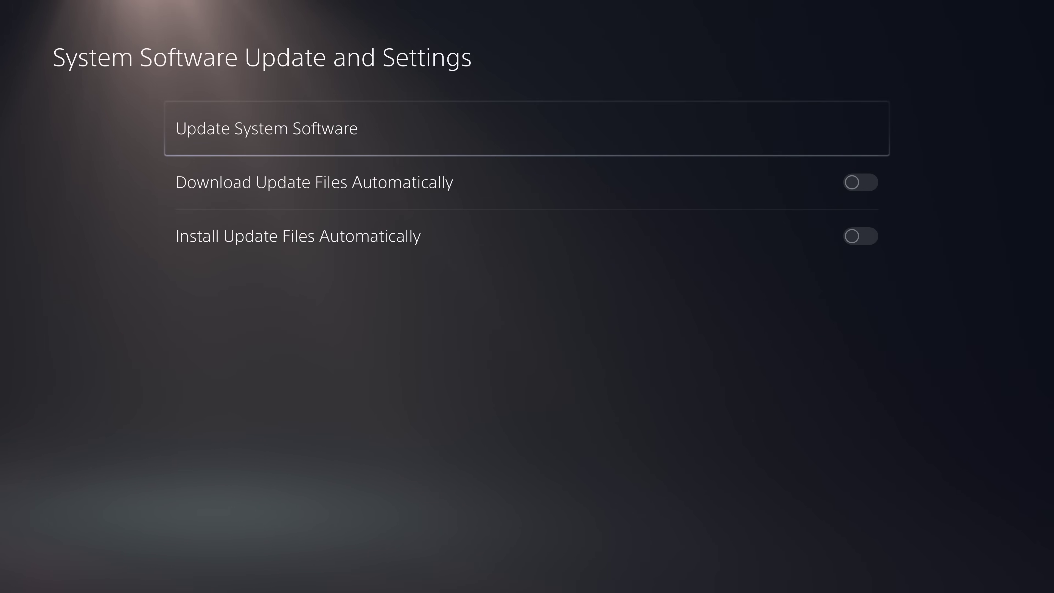
Step: Show Console Information with system software version 21.02-04.03.00.00
key(Escape)
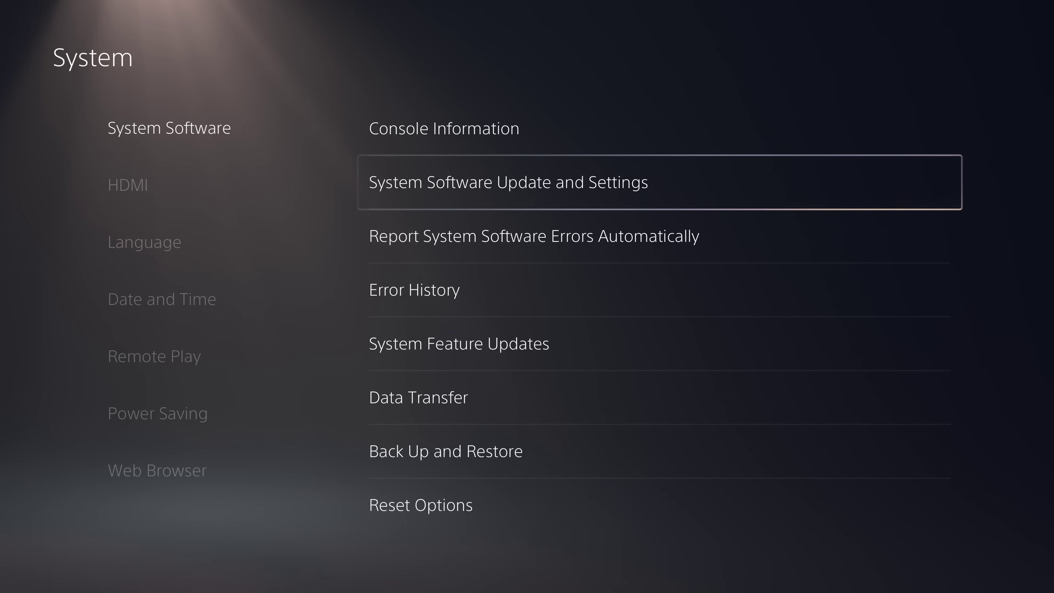
key(Up)
key(Return)
key(Down)
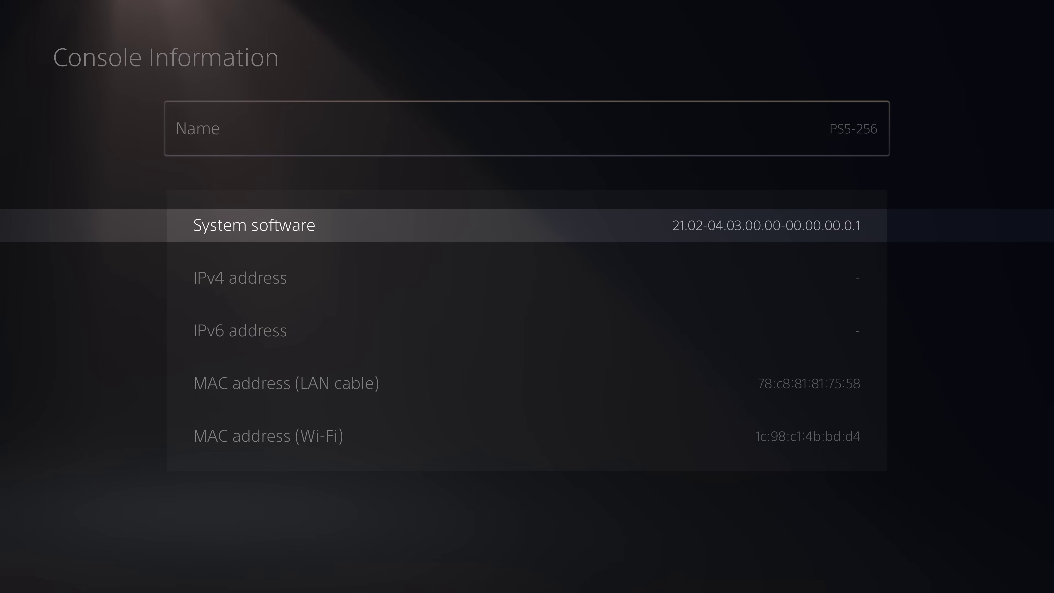
key(Up)
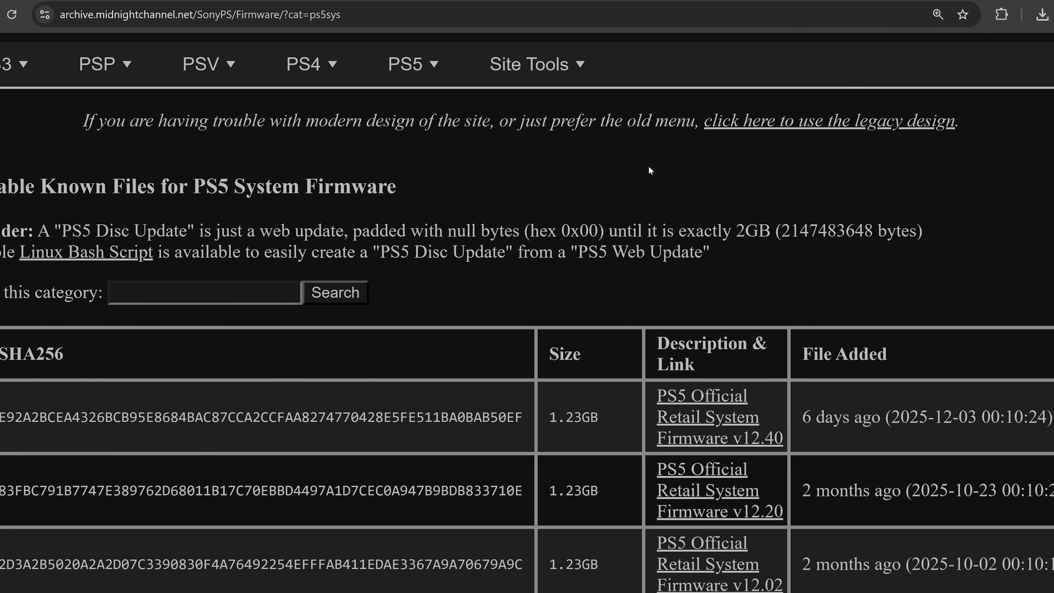
Step: Find PS5 Official Retail System Firmware v10.01 in the Midnight Channel table and highlight 10.01
scroll(650, 249, down, 3)
scroll(650, 282, down, 14)
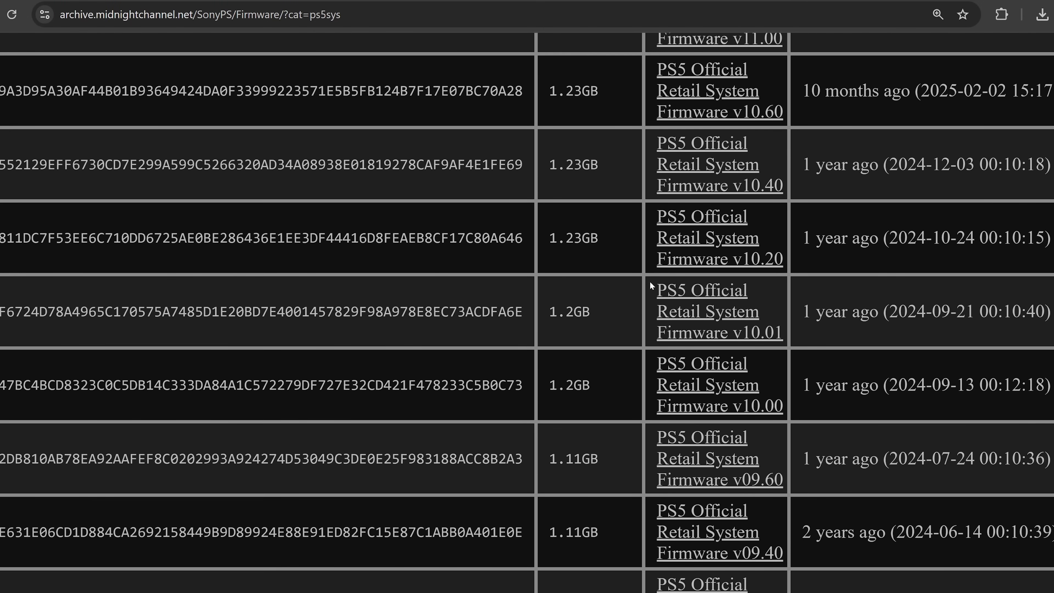
scroll(649, 281, down, 2)
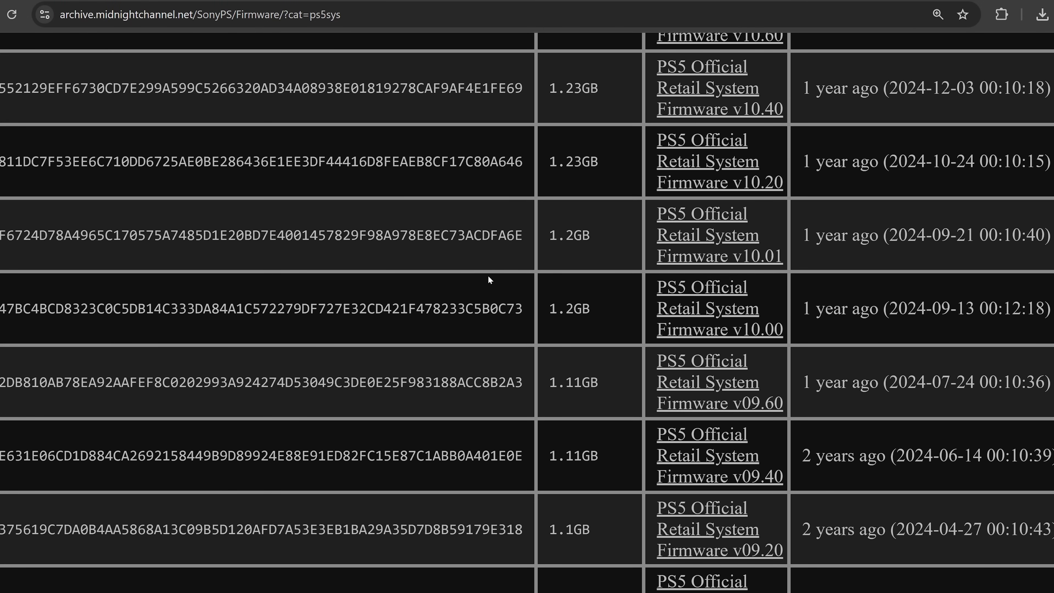
scroll(487, 281, up, 3)
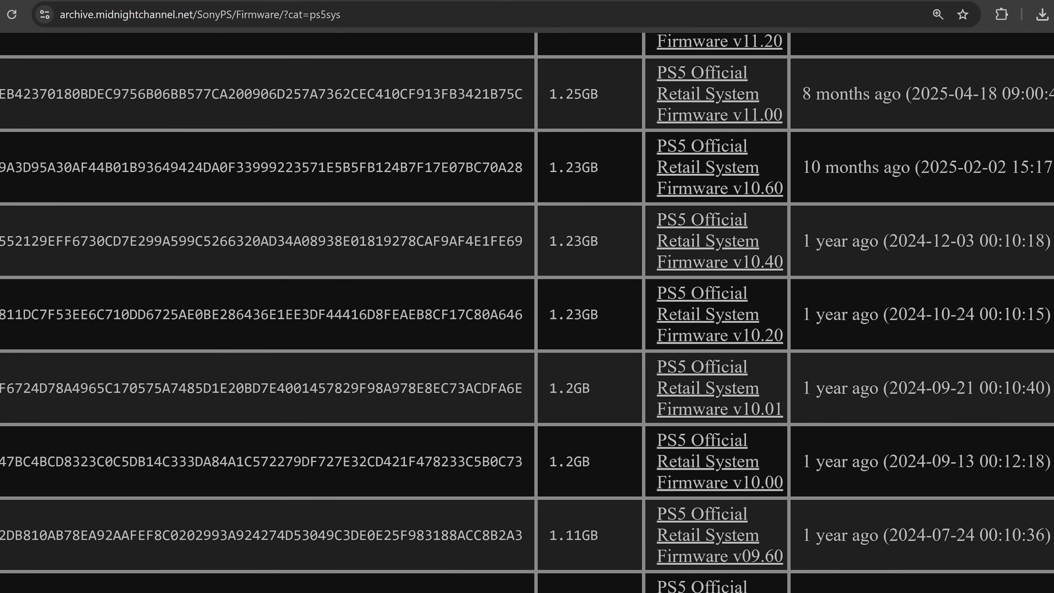
scroll(684, 334, up, 10)
scroll(608, 285, down, 9)
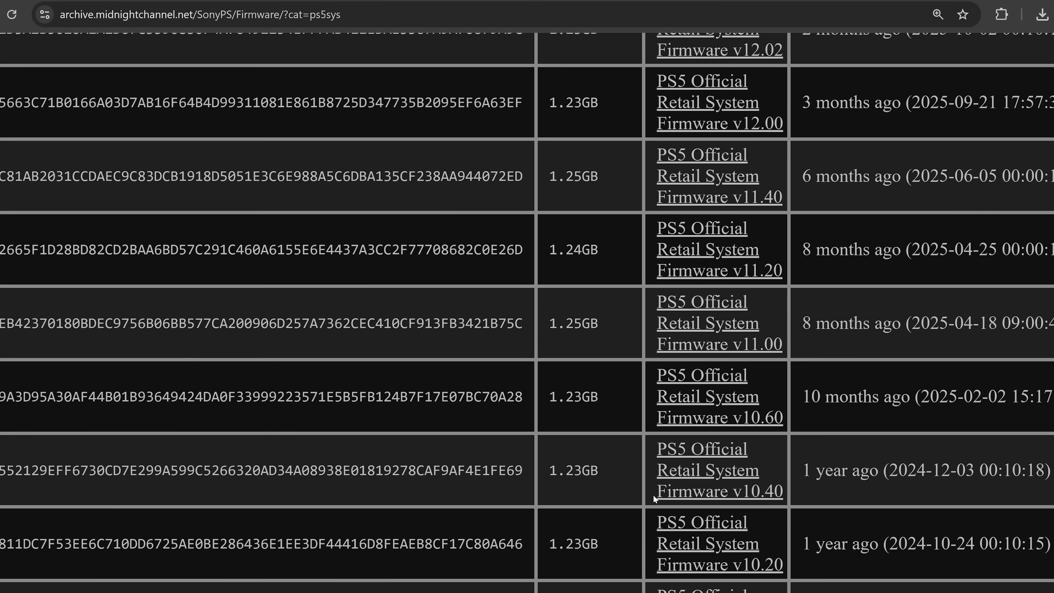
scroll(729, 195, down, 6)
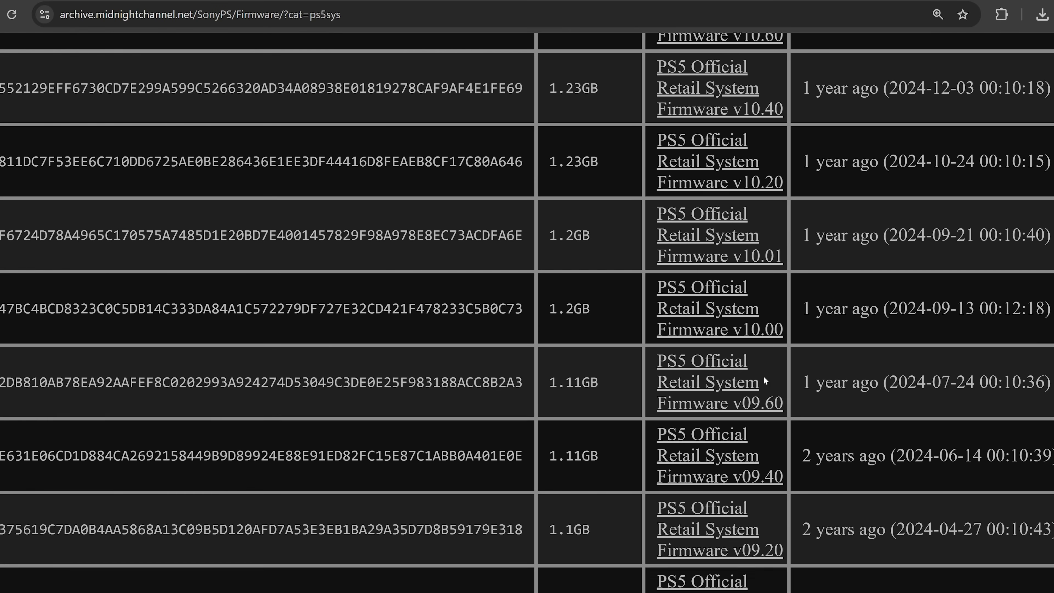
drag(774, 256, 742, 255)
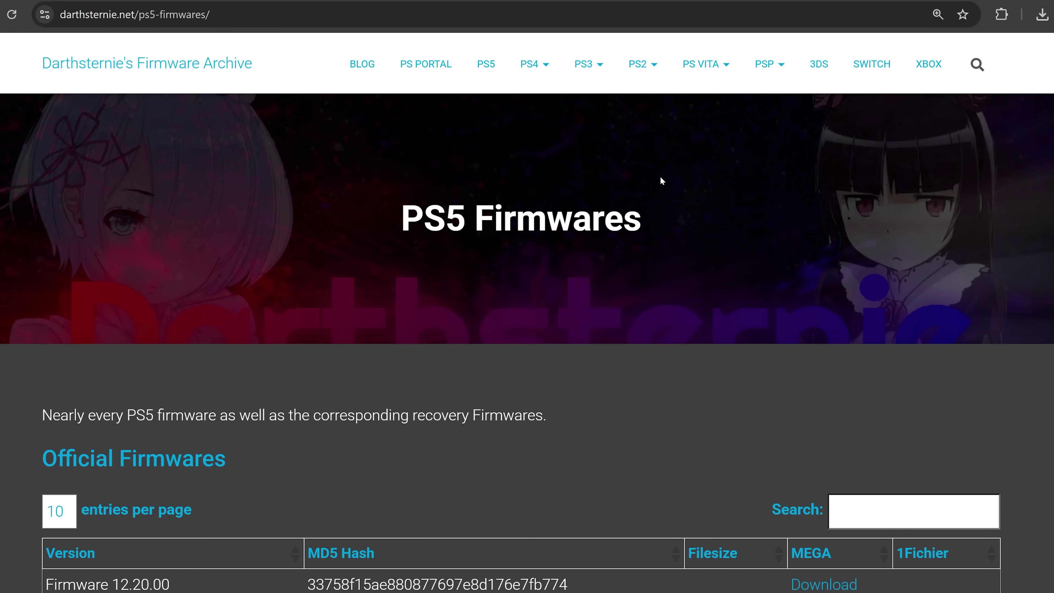
scroll(662, 181, down, 8)
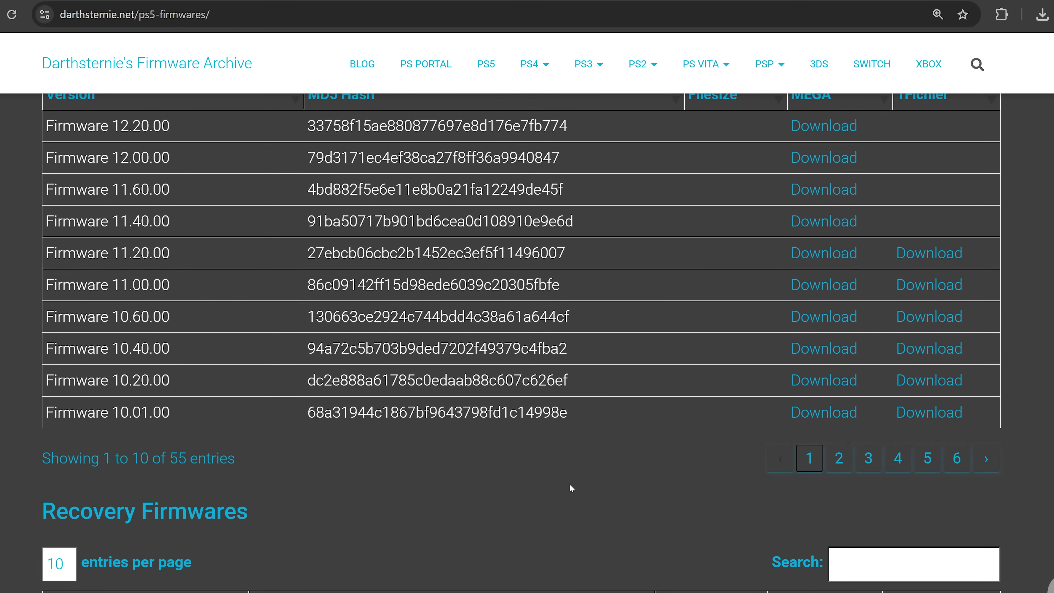
Step: Highlight 10.01.00 in the last row of the official PS5 firmware table
scroll(570, 485, down, 2)
drag(216, 340, 112, 336)
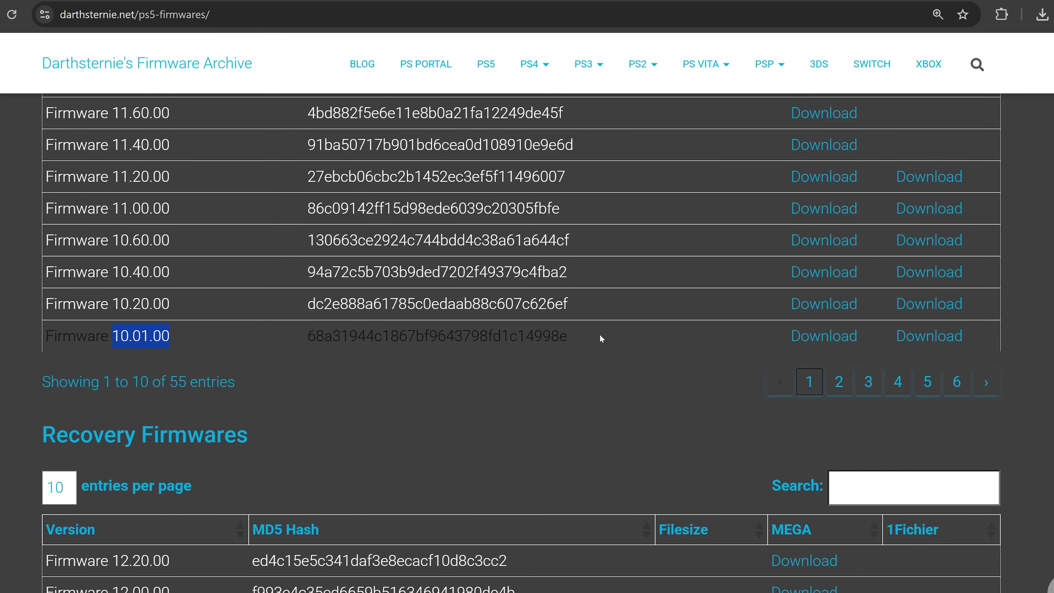
scroll(337, 36, up, 4)
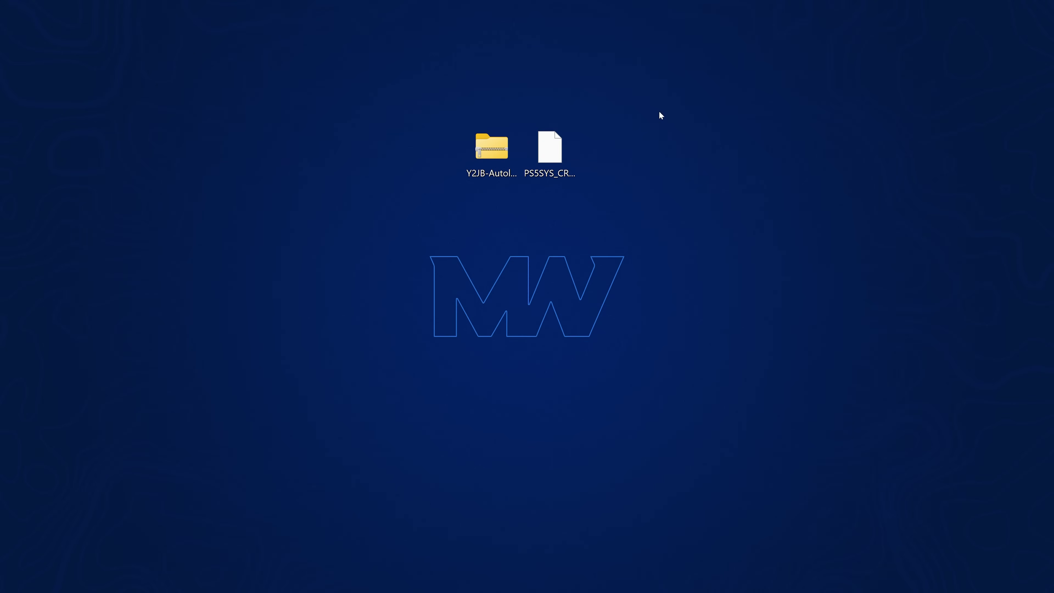
click(550, 148)
key(super+e)
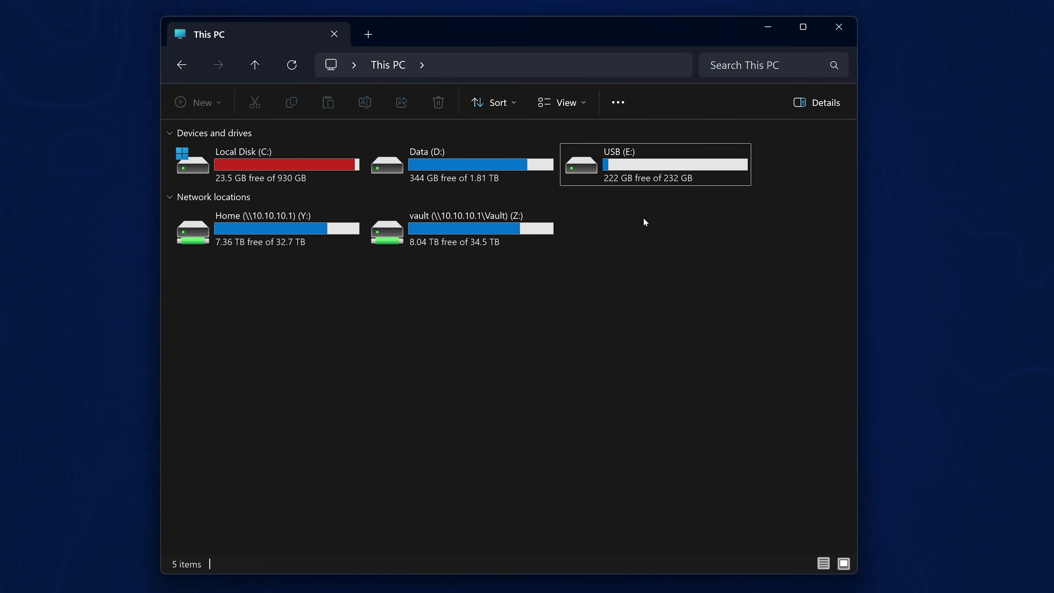
click(699, 162)
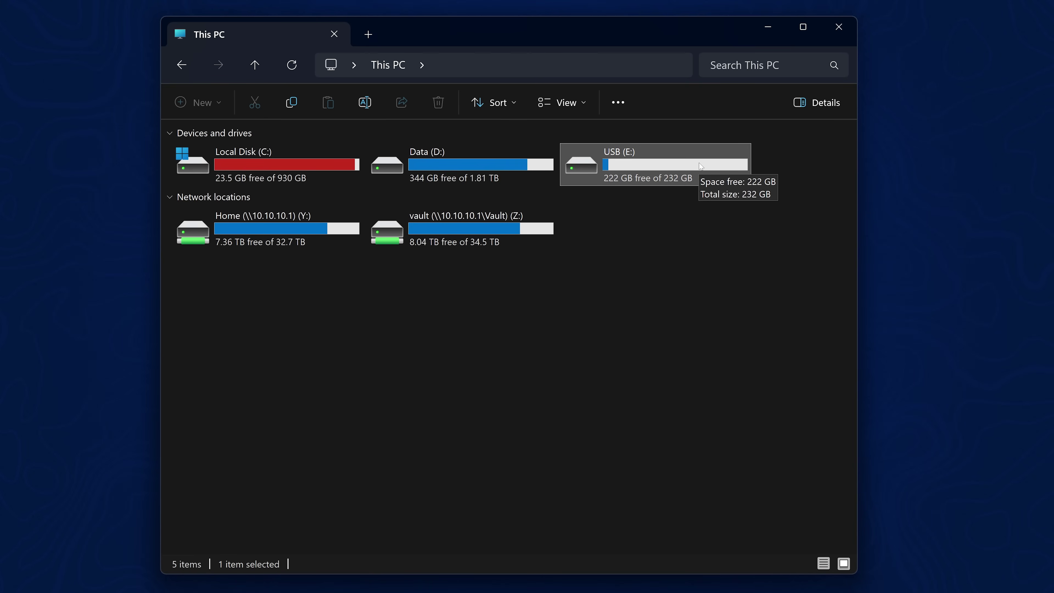
right_click(699, 165)
click(746, 481)
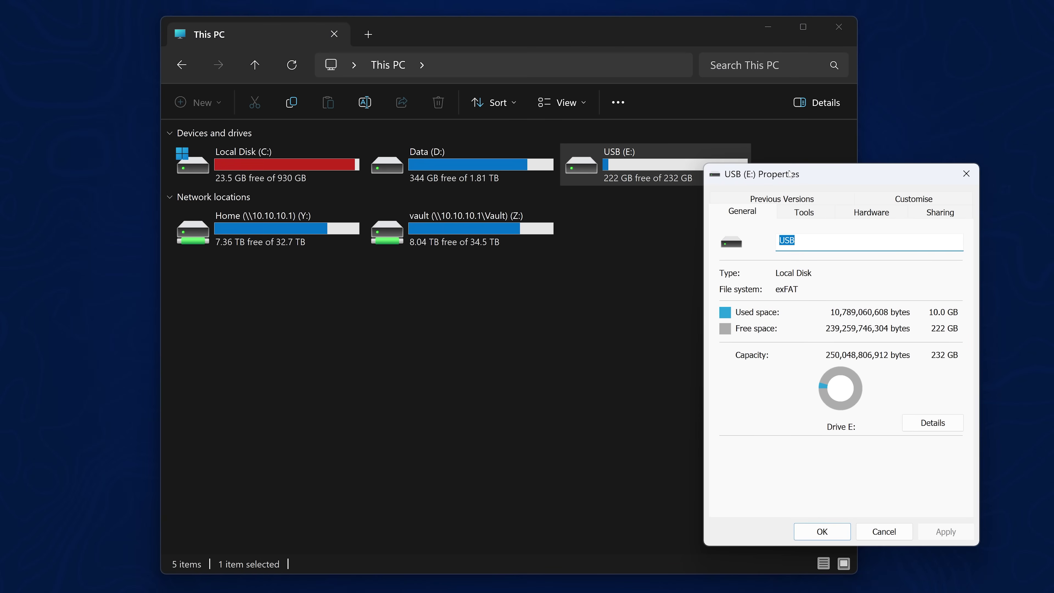
drag(793, 174, 474, 114)
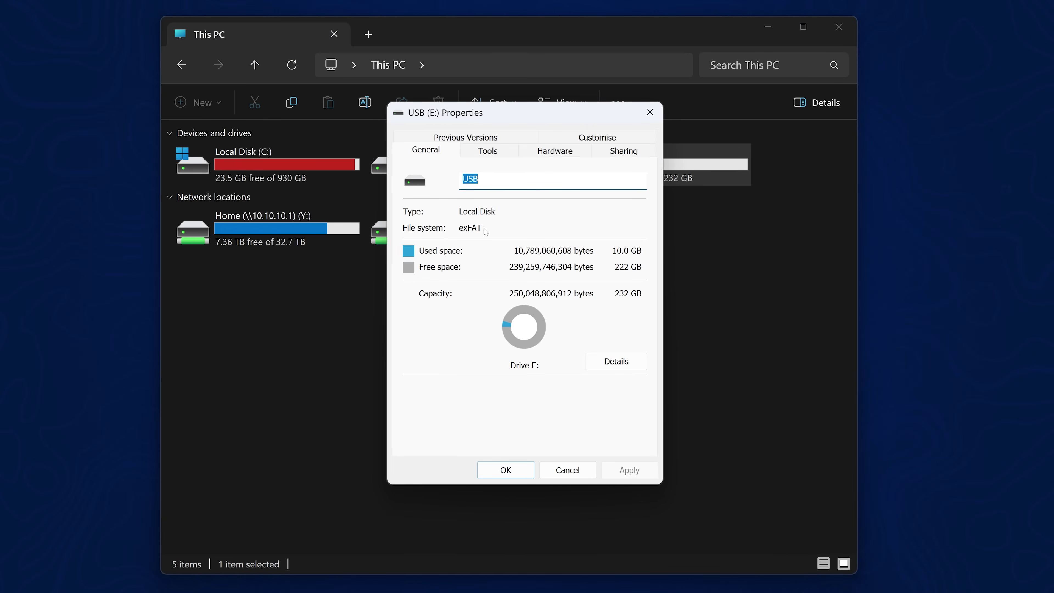
click(650, 112)
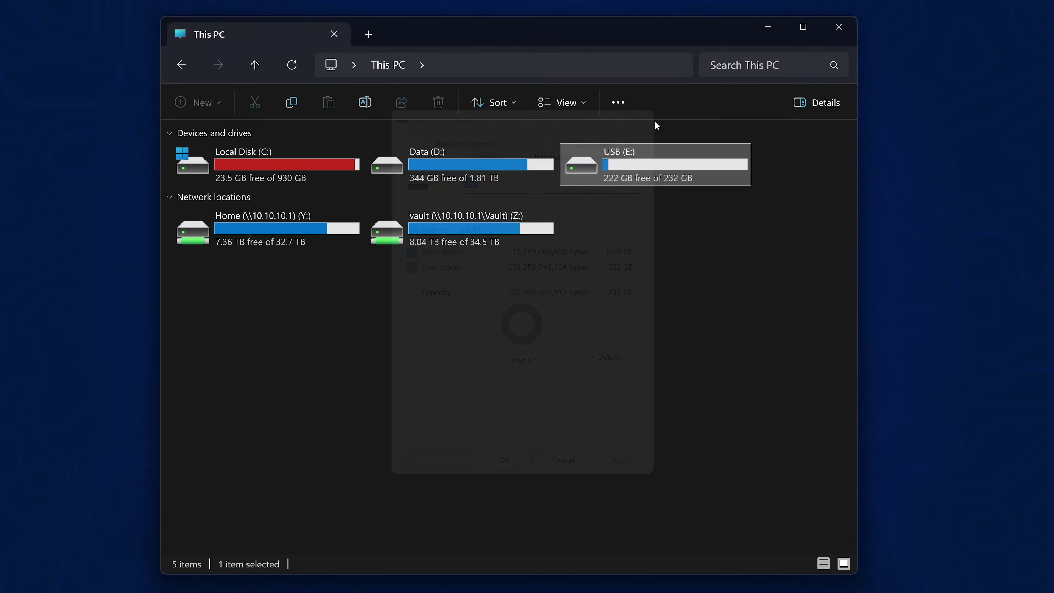
right_click(699, 170)
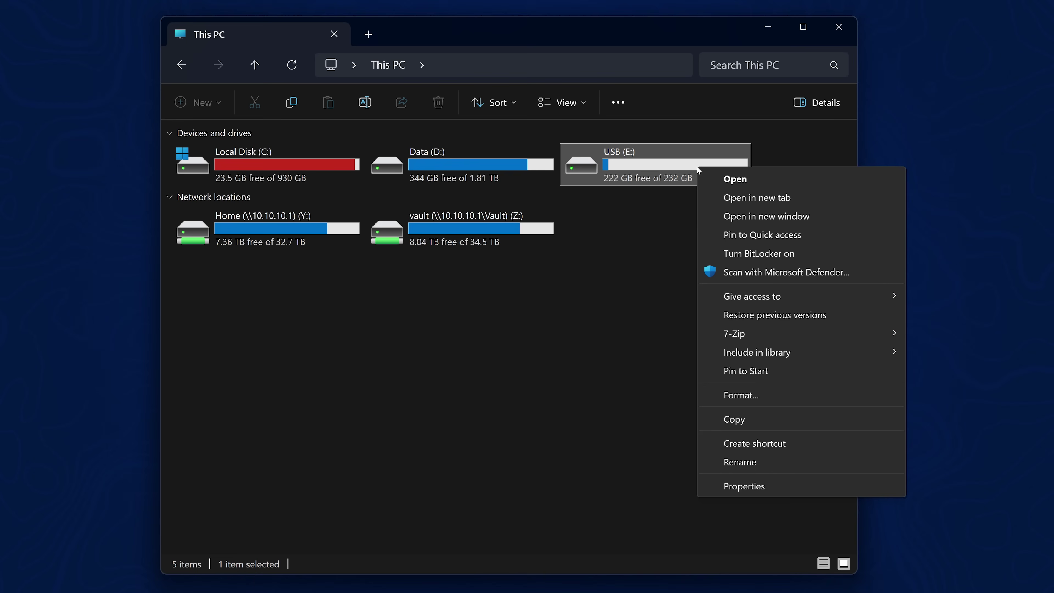
click(743, 397)
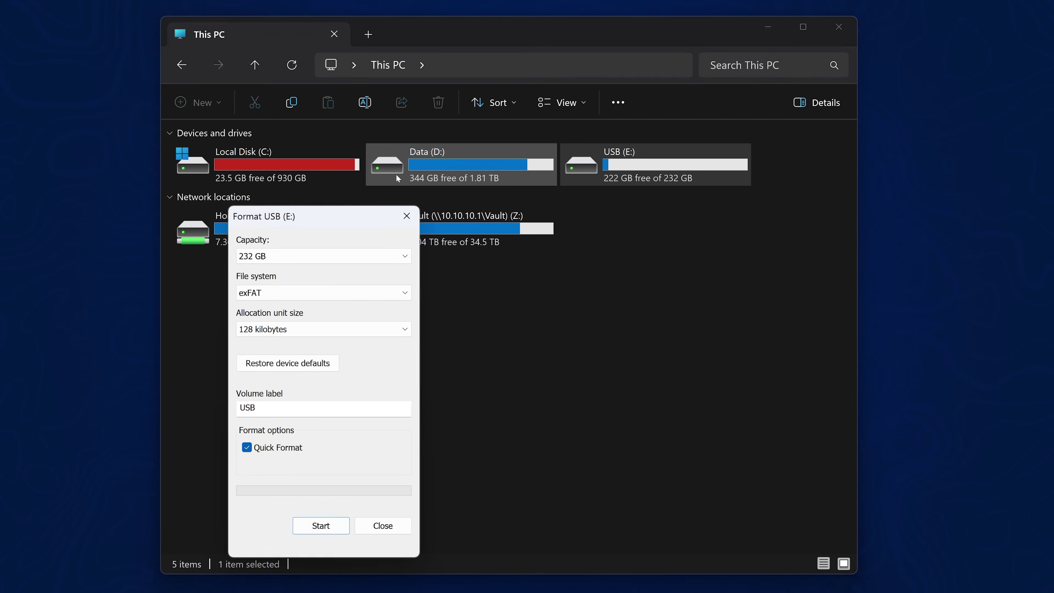
drag(305, 219, 524, 137)
click(464, 219)
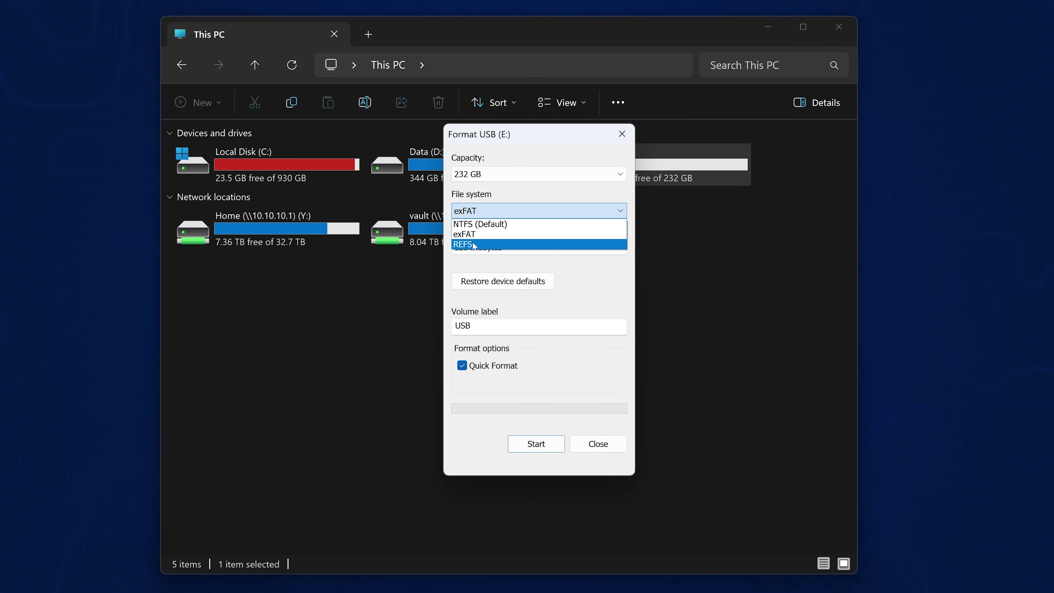
click(478, 244)
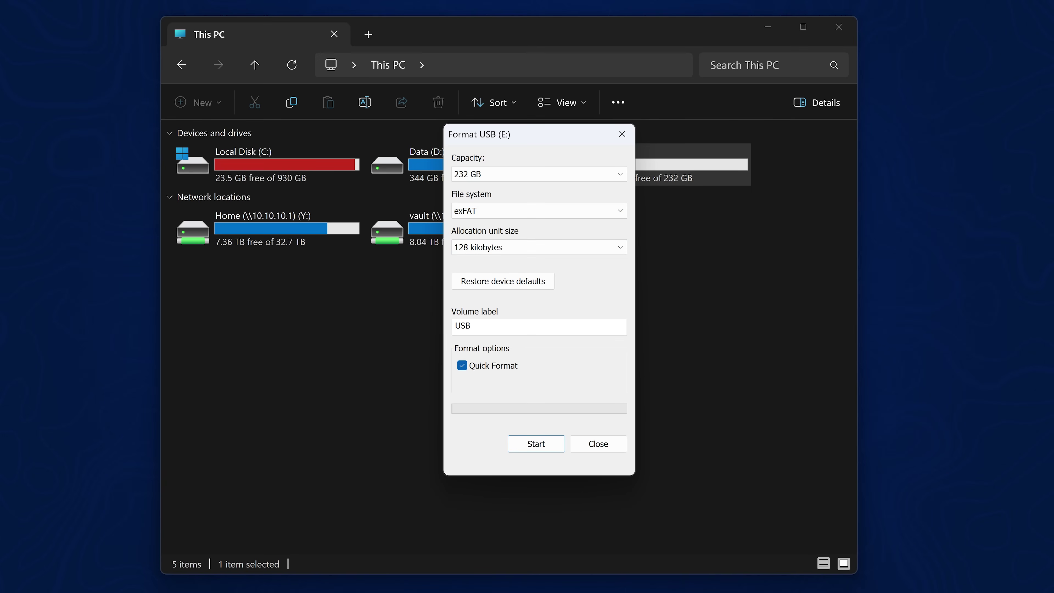
click(598, 443)
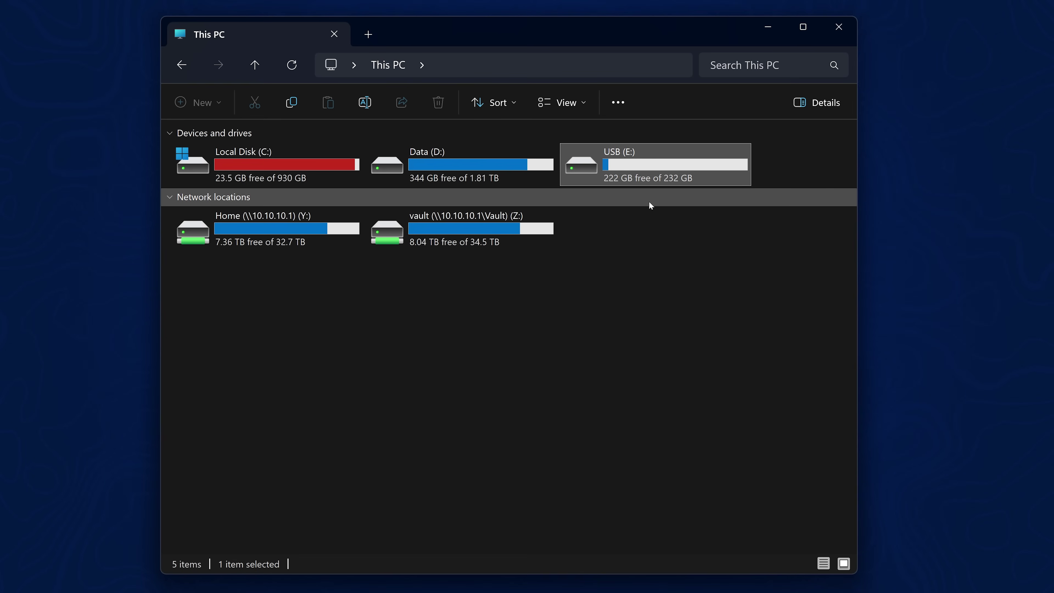
Step: Create a new folder named PS5 on the USB (E:) drive
double_click(672, 161)
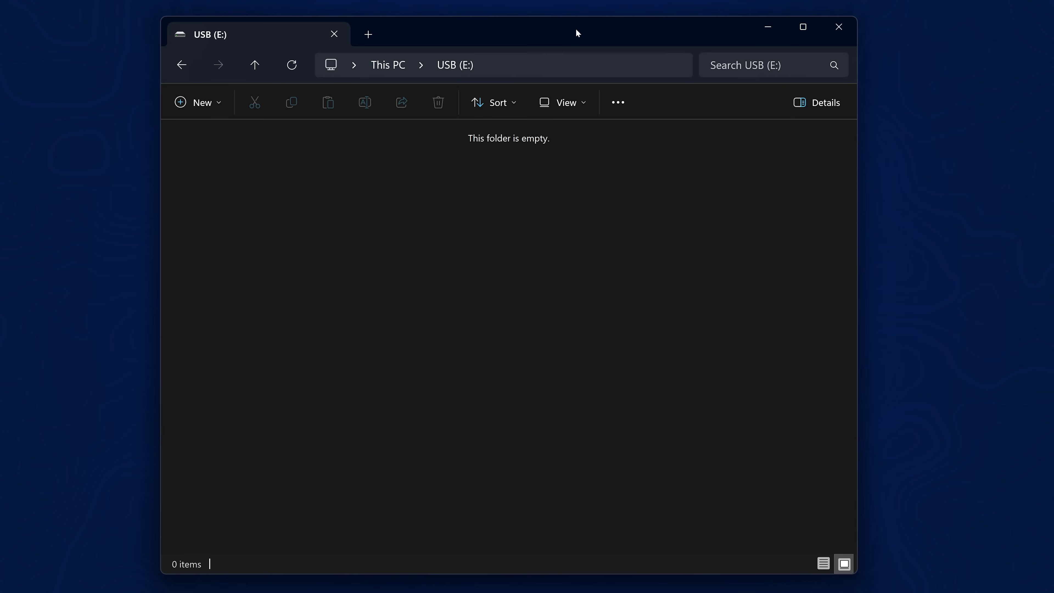
right_click(480, 257)
mouse_move(550, 426)
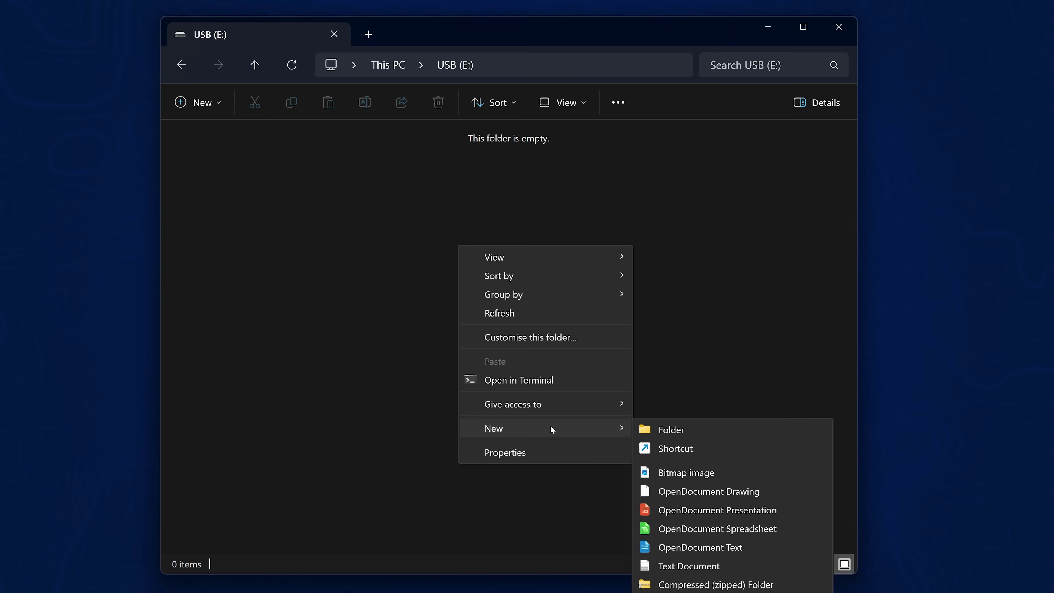
click(747, 425)
text(PS5)
key(BackSpace)
text(5)
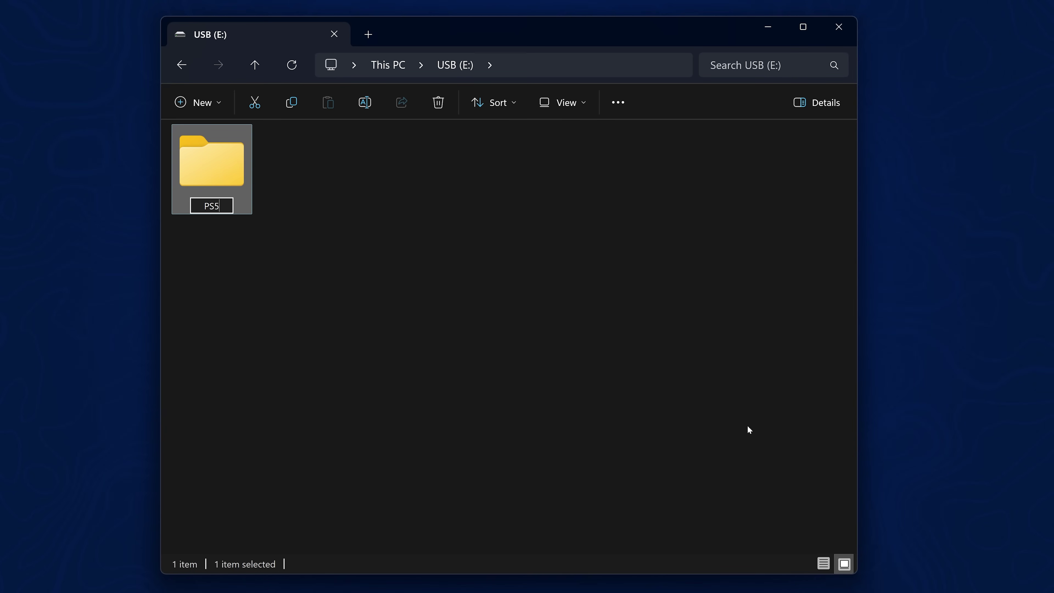
key(Return)
Step: Inside PS5, create a folder named UPDATE and open it
double_click(235, 172)
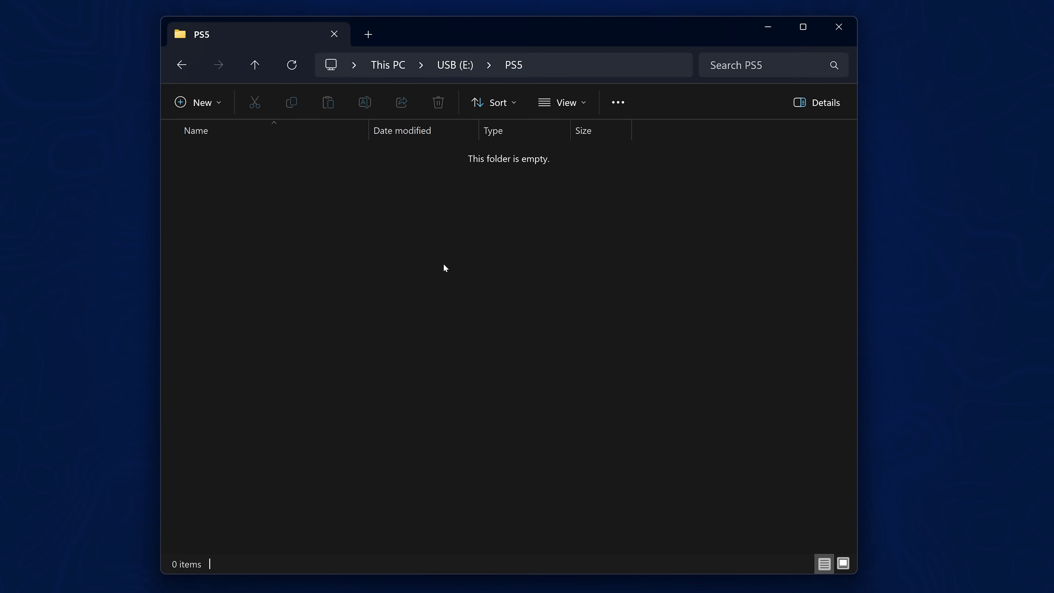
right_click(443, 264)
mouse_move(550, 467)
click(677, 311)
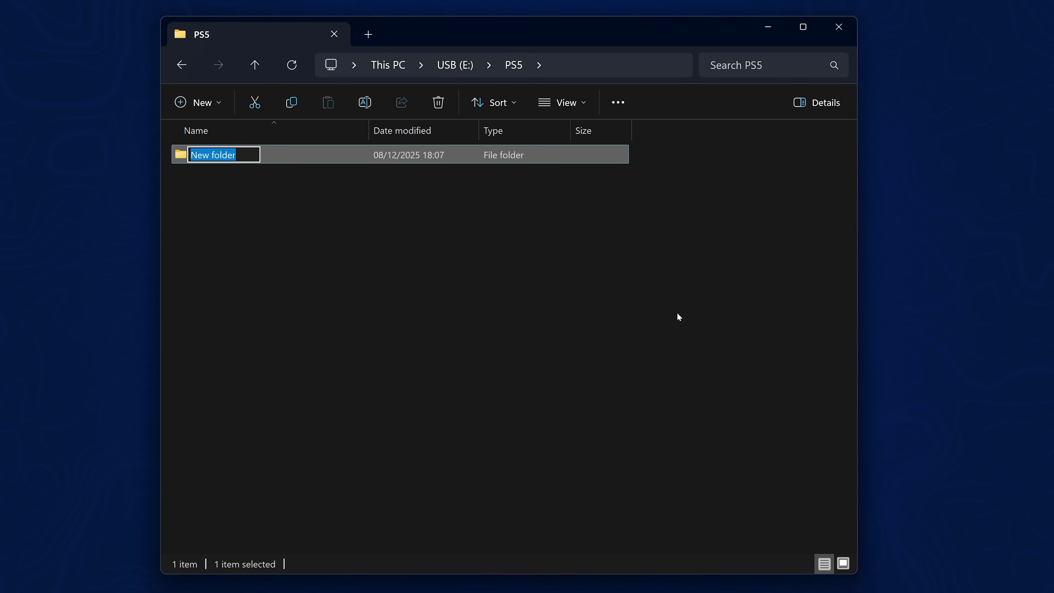
text(UPDATE)
key(Return)
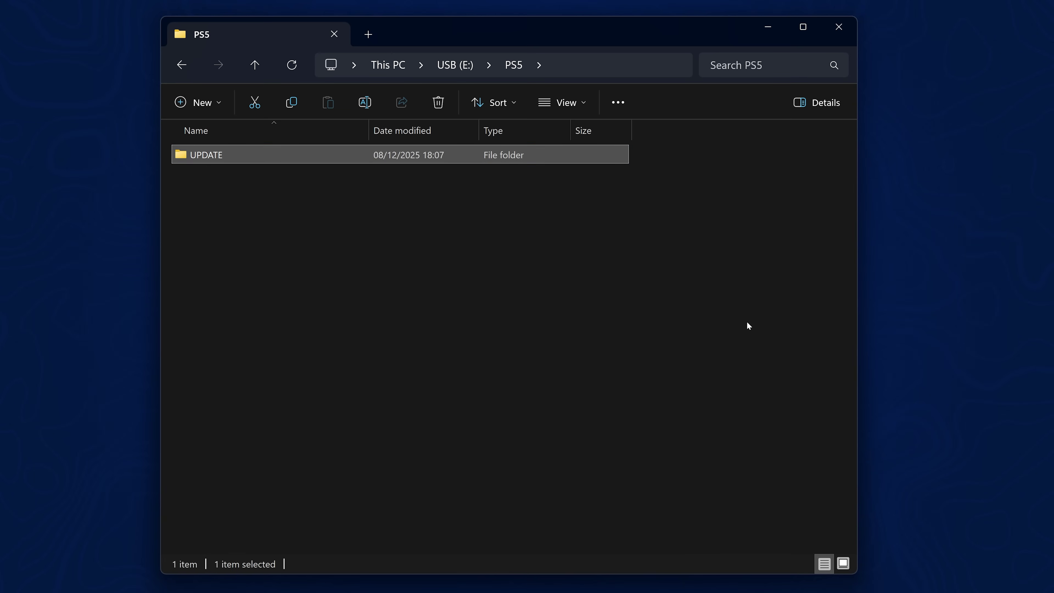
double_click(426, 158)
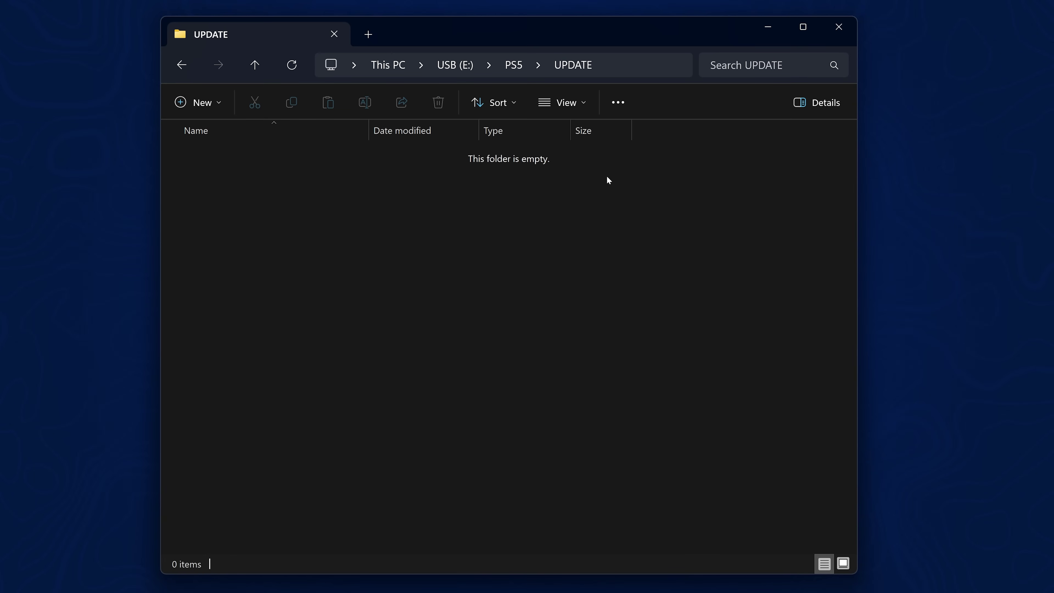
drag(689, 36, 690, 239)
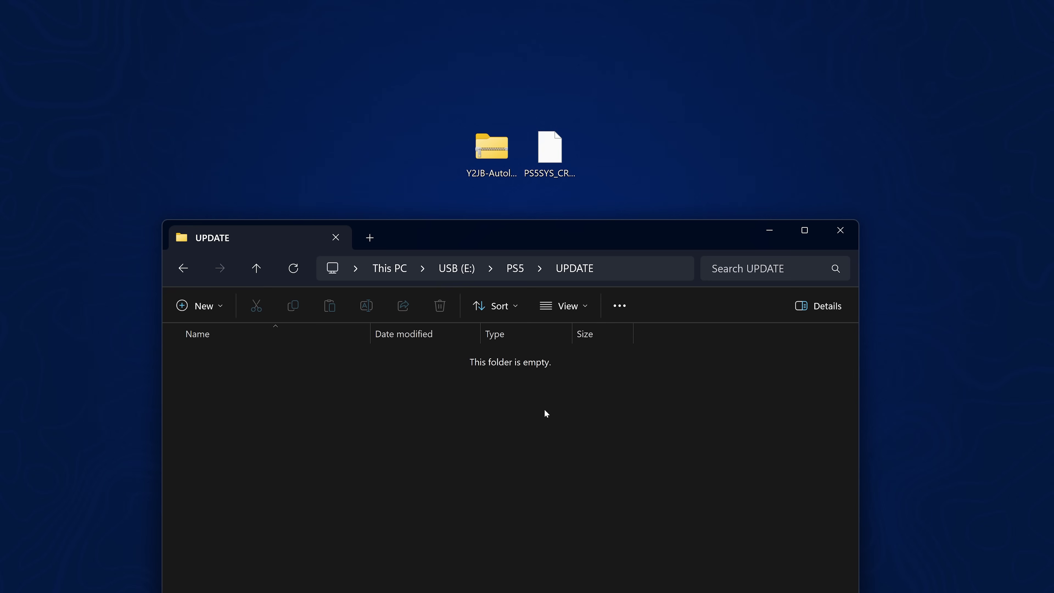
Step: Paste the firmware file into UPDATE and rename it PS5UPDATE.PUP
key(ctrl+v)
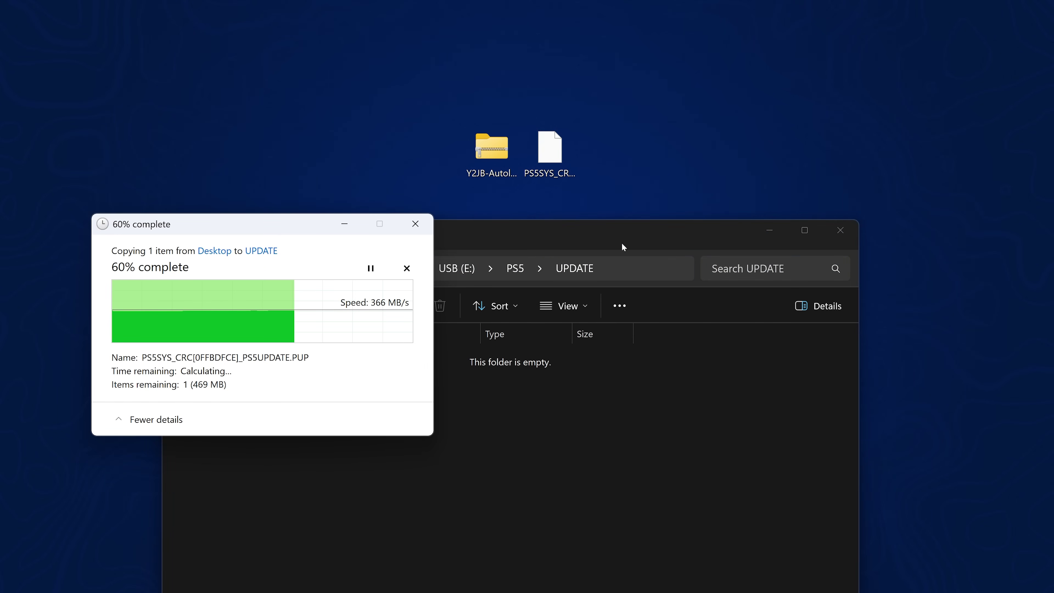
right_click(386, 160)
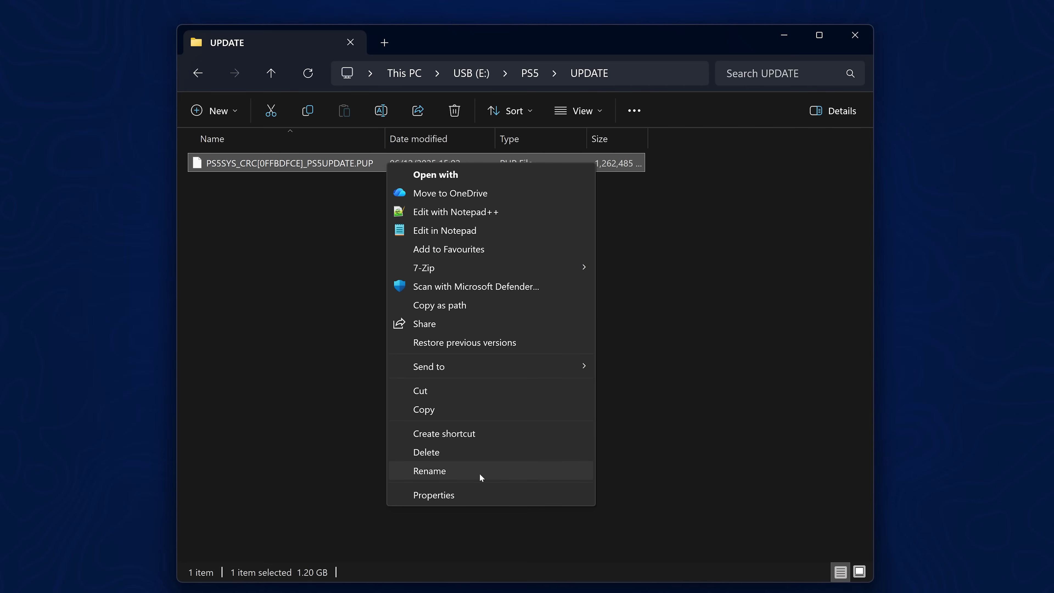
click(480, 471)
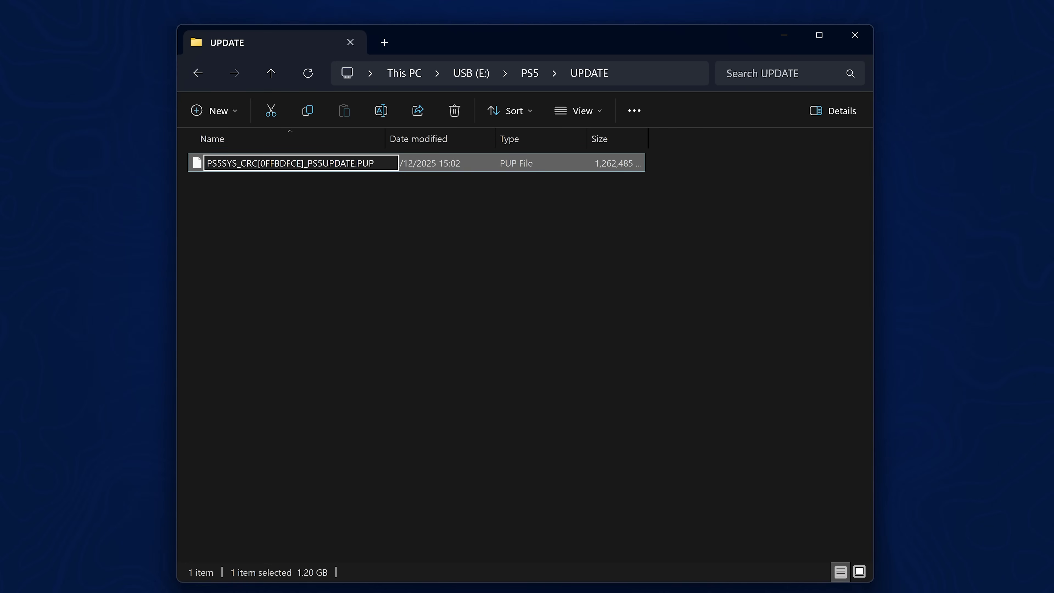
drag(304, 163, 180, 165)
key(Delete)
key(Delete)
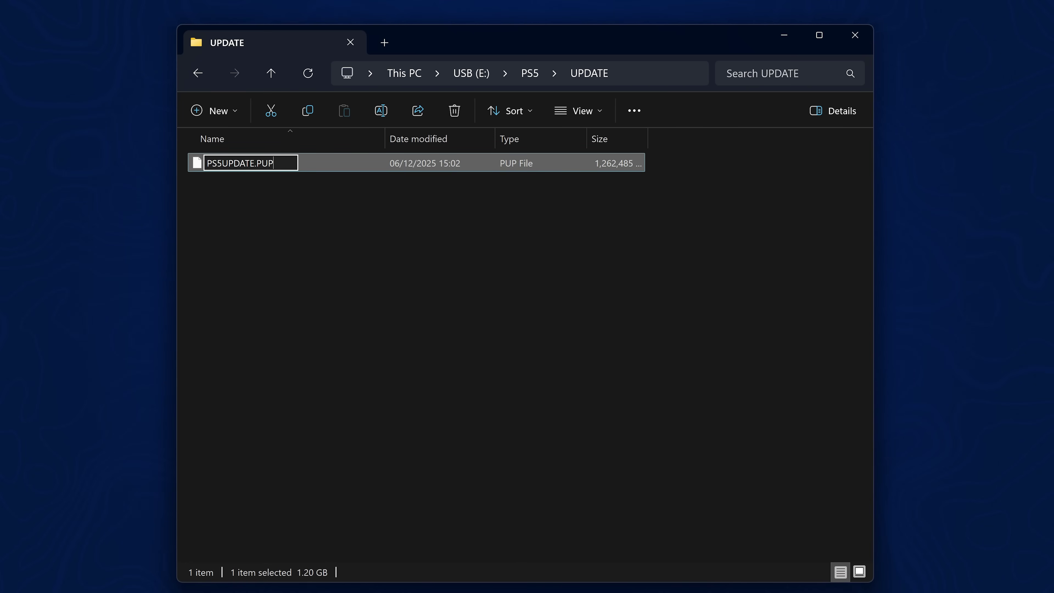
key(ctrl+a)
click(354, 206)
Step: Turn on file name extensions to verify the .PUP name, then close File Explorer
click(579, 110)
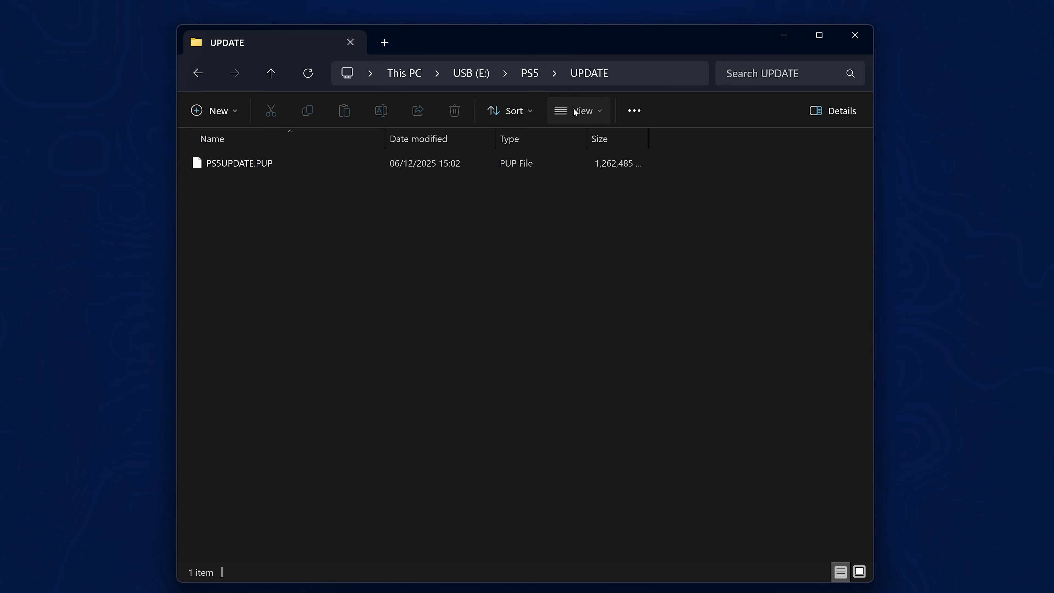
mouse_move(582, 392)
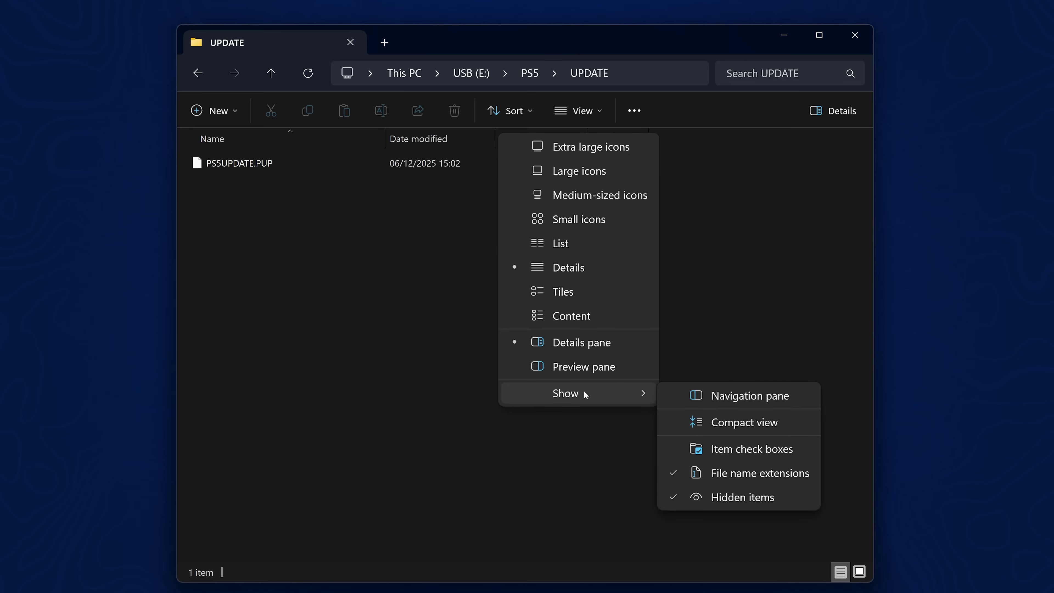
click(699, 477)
click(242, 162)
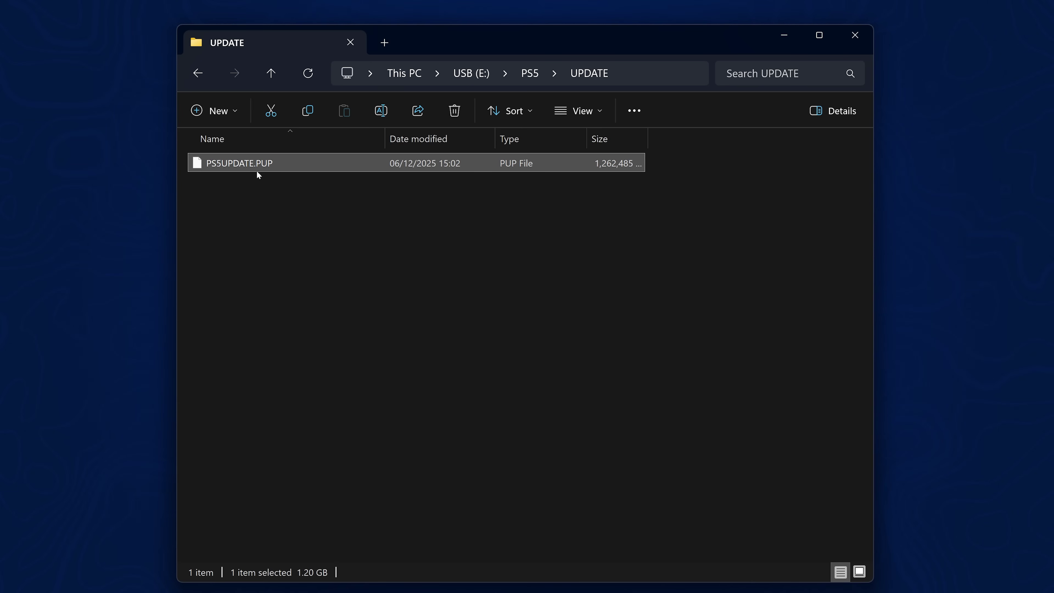
click(498, 311)
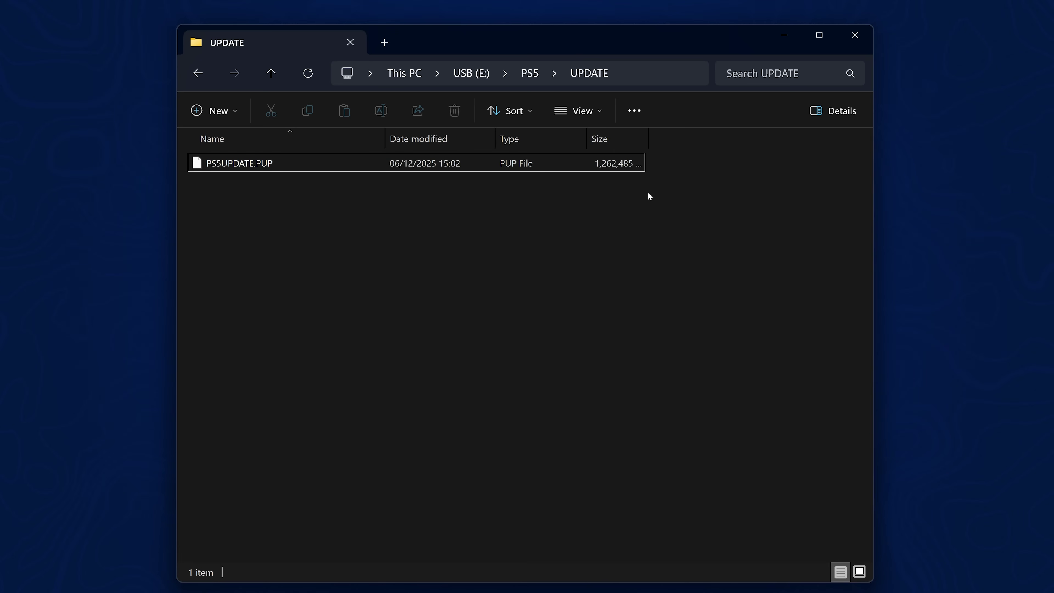
click(864, 41)
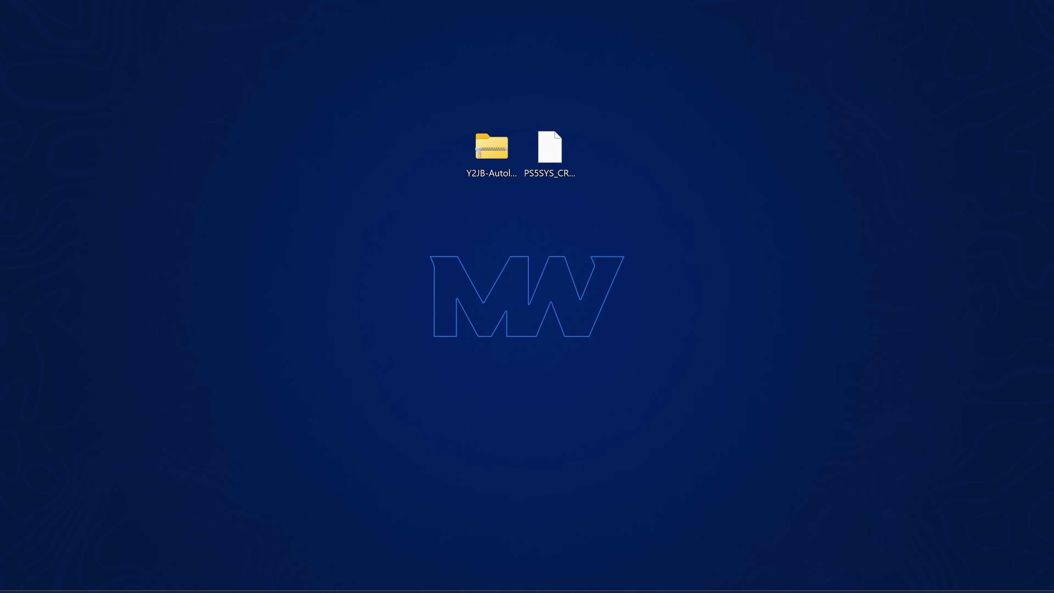
click(967, 592)
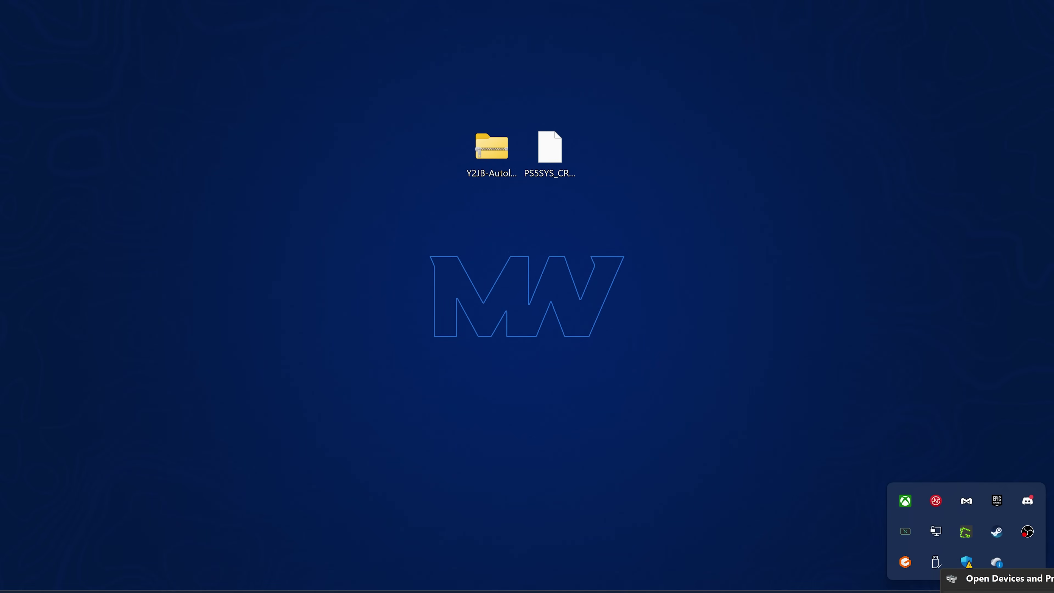
click(453, 437)
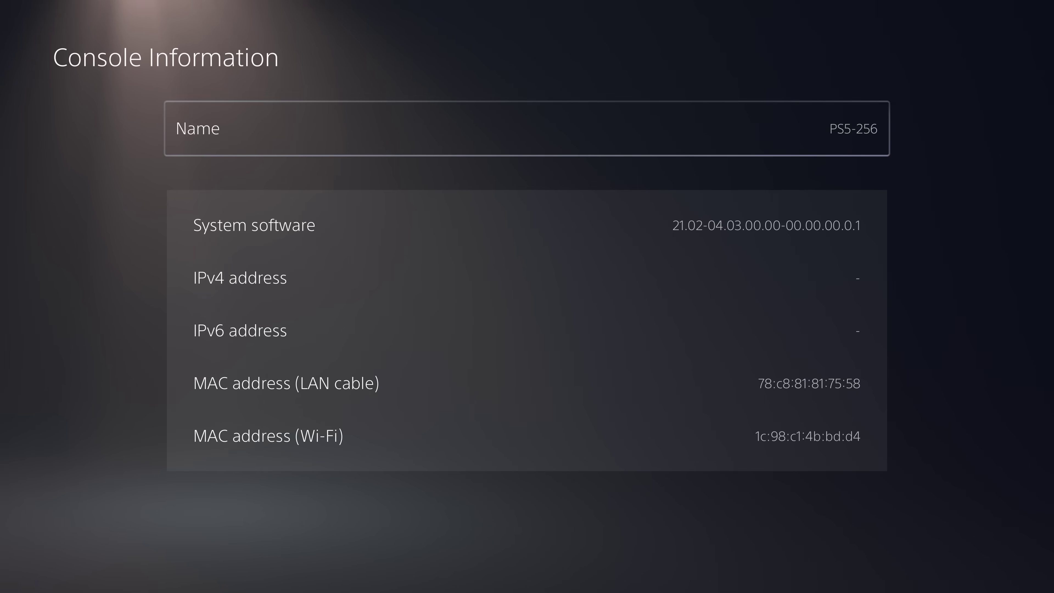
Step: Run Update from USB Drive in System Software Update and Settings and confirm the install
key(Escape)
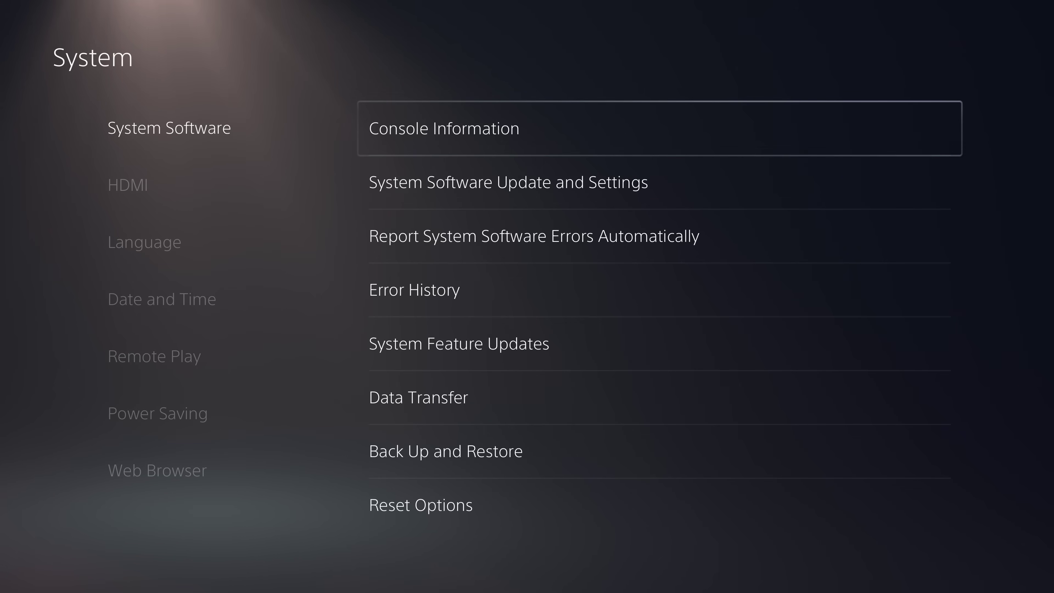
key(Down)
key(Return)
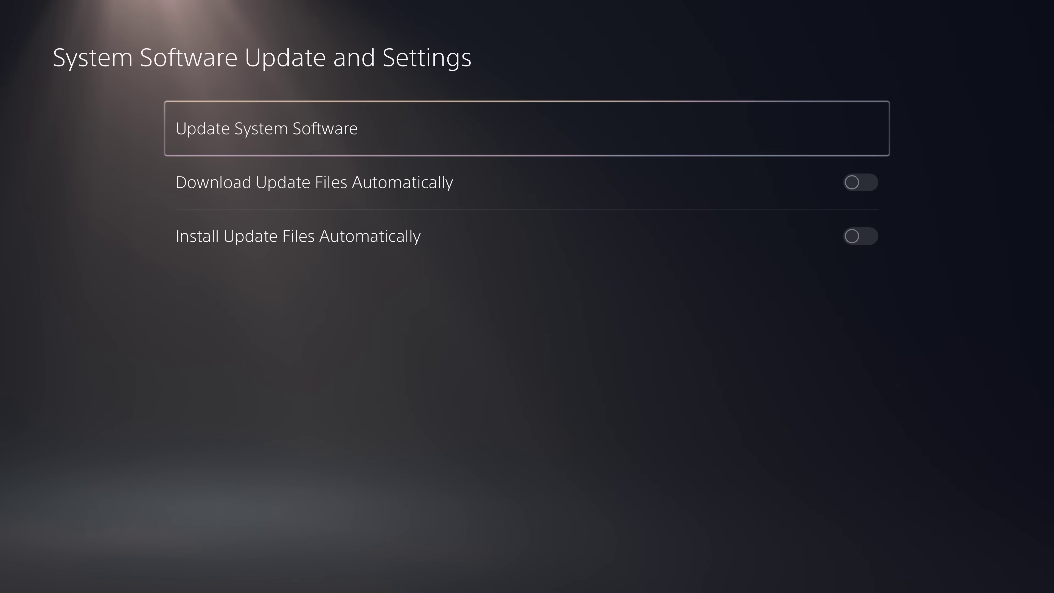
key(Return)
key(Down)
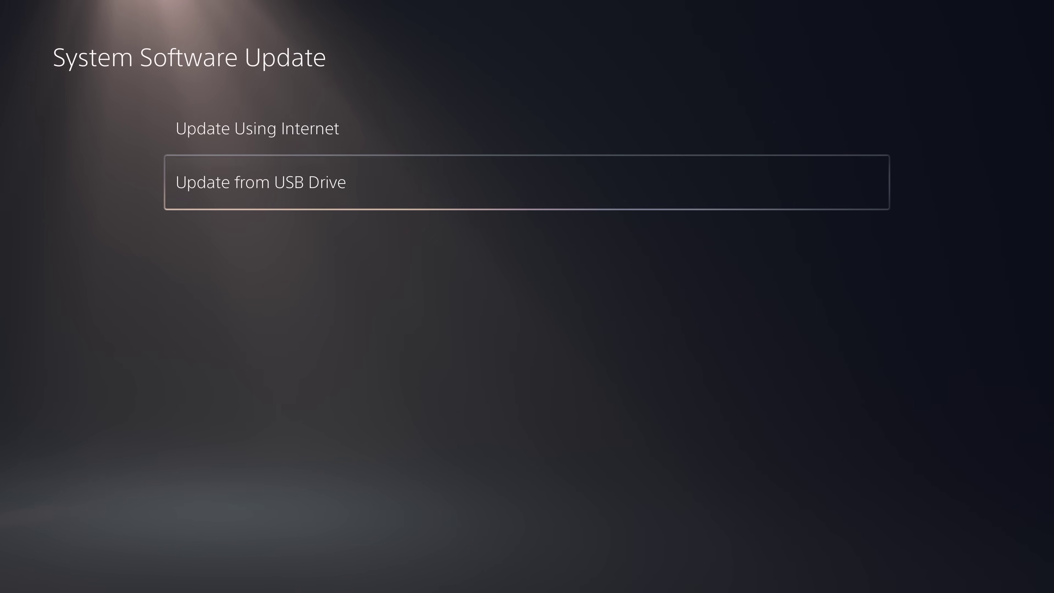
key(Return)
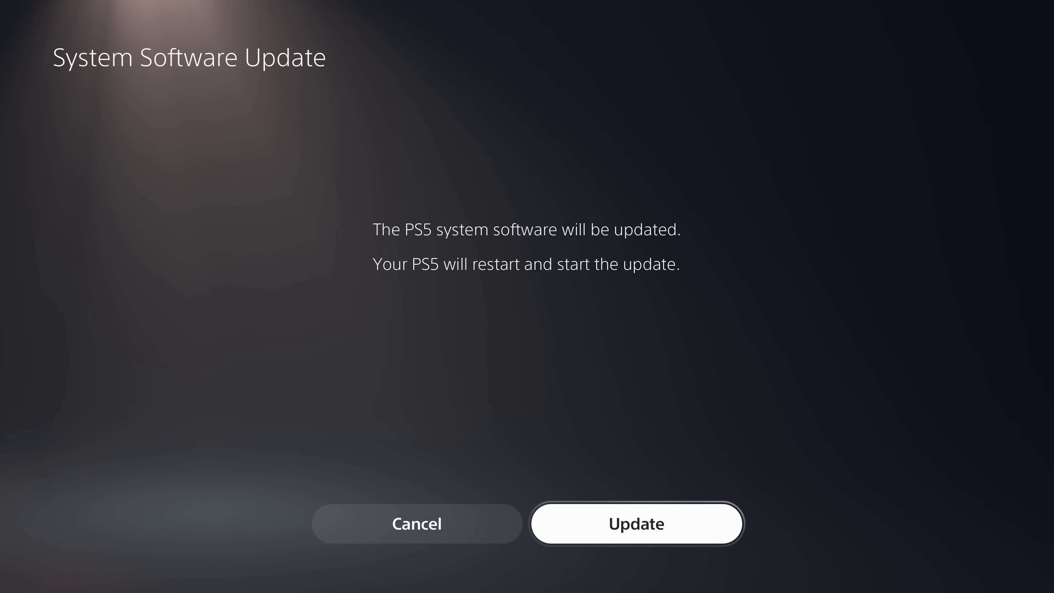
key(Return)
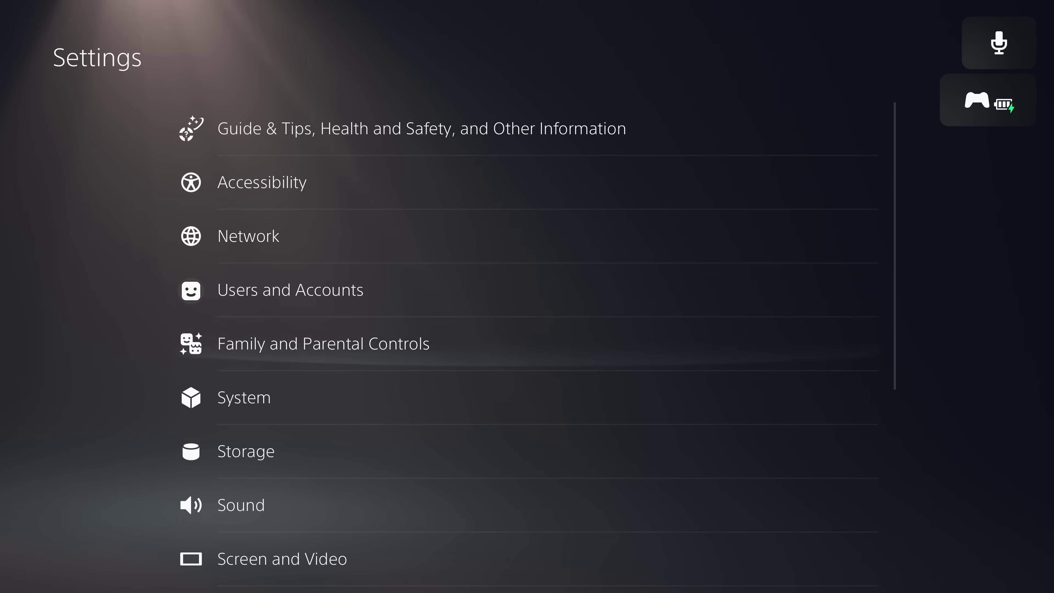
Step: Check Console Information for system software version 21.02-04.03.00.00, then return to System
key(Down)
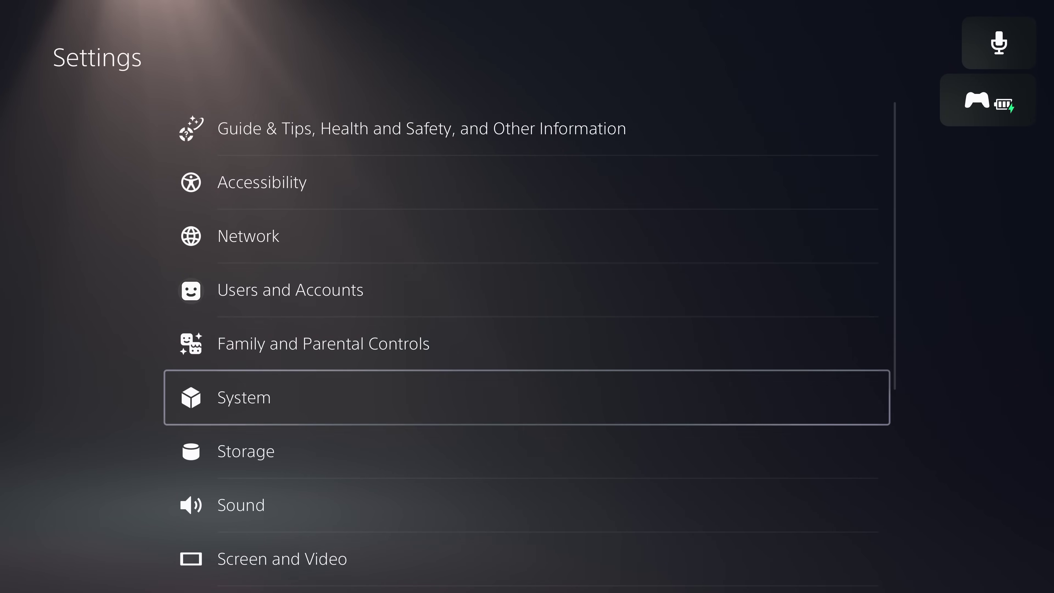
key(Return)
key(Right)
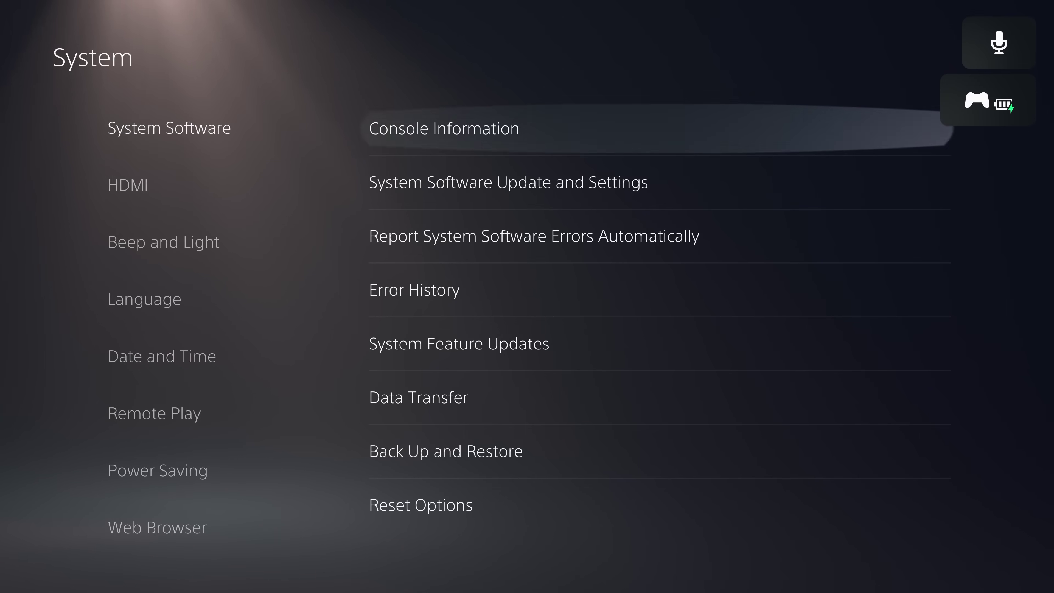
key(Return)
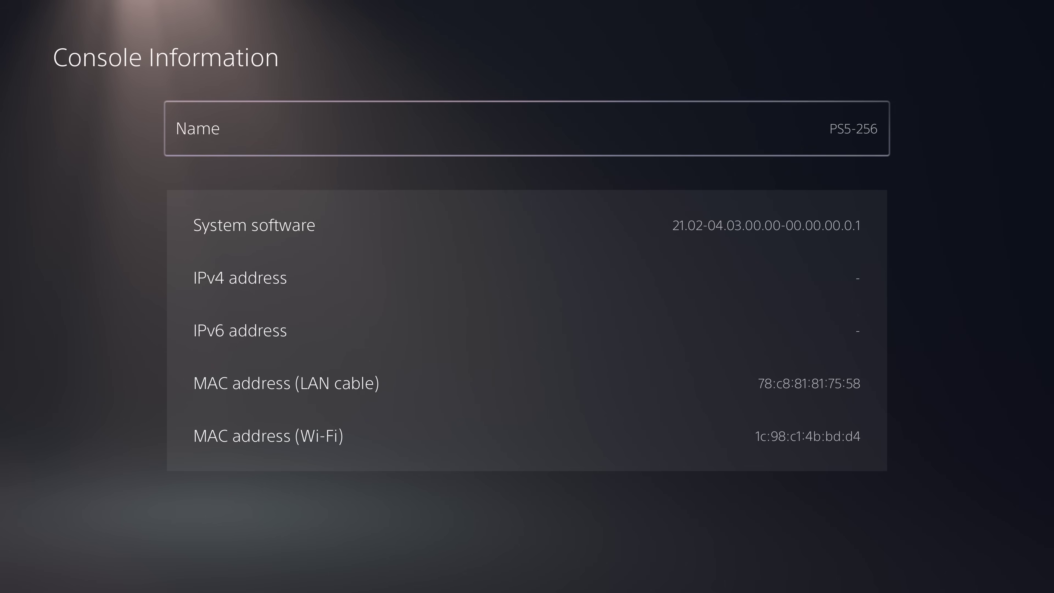
key(Escape)
Step: Start Back Up Your PS5 from Back Up and Restore, accepting the unsynced trophy warning
key(Down)
key(Down)
key(Down)
key(Down)
key(Down)
key(Down)
key(Return)
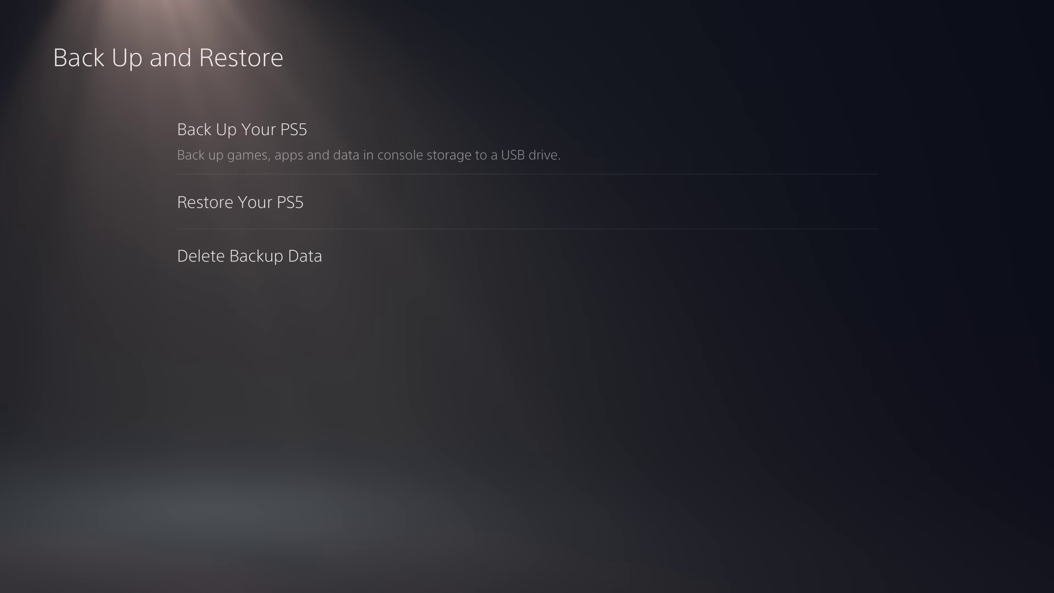
key(Return)
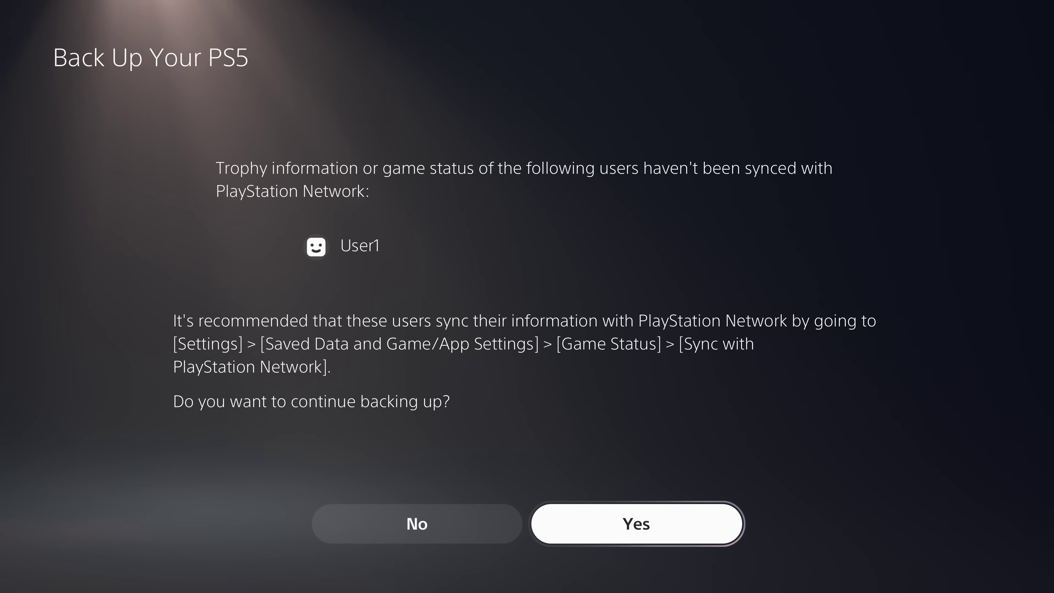
key(Return)
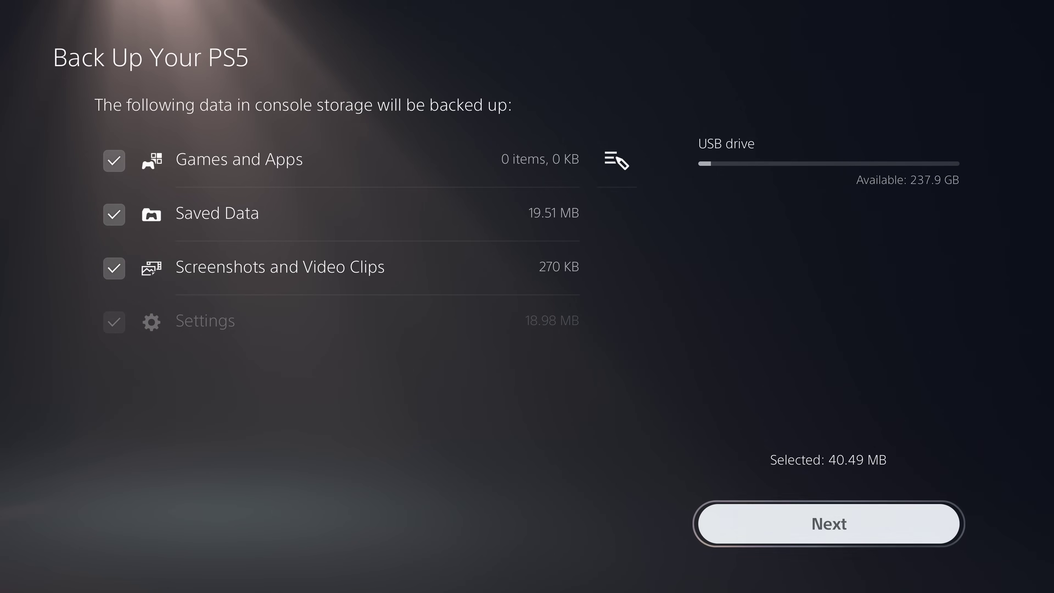
Step: Review the backup categories and included games and apps, keeping every category checked
click(341, 160)
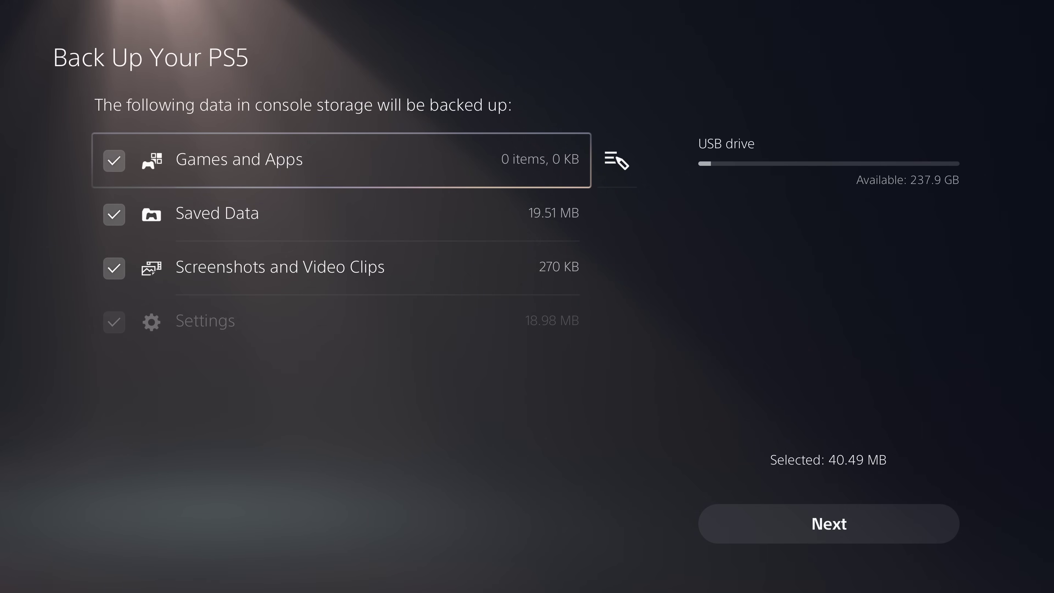
key(Down)
key(Down)
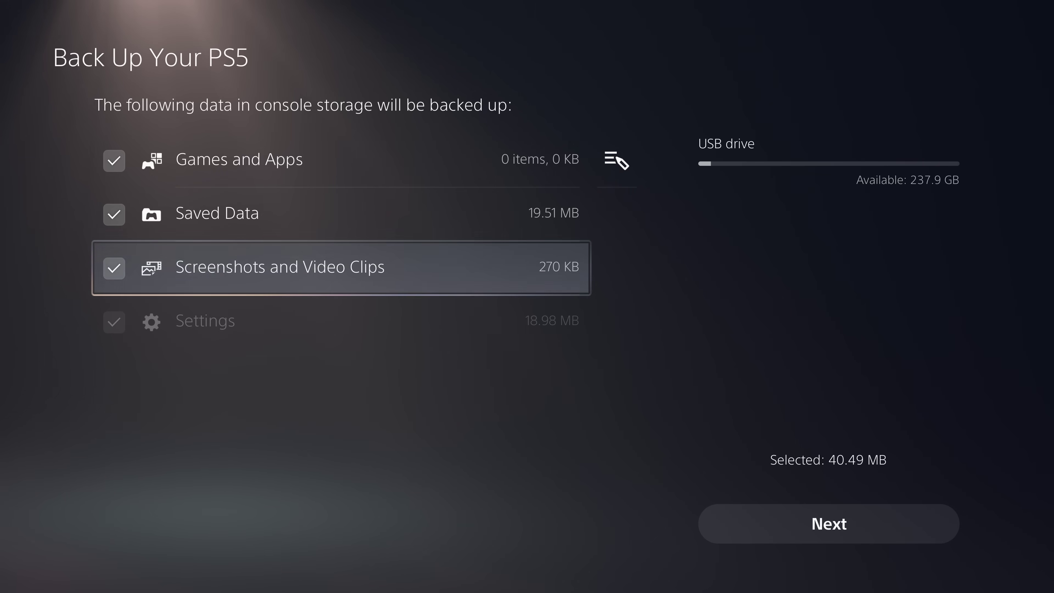
key(Up)
key(Down)
key(Down)
key(Up)
key(Up)
key(Up)
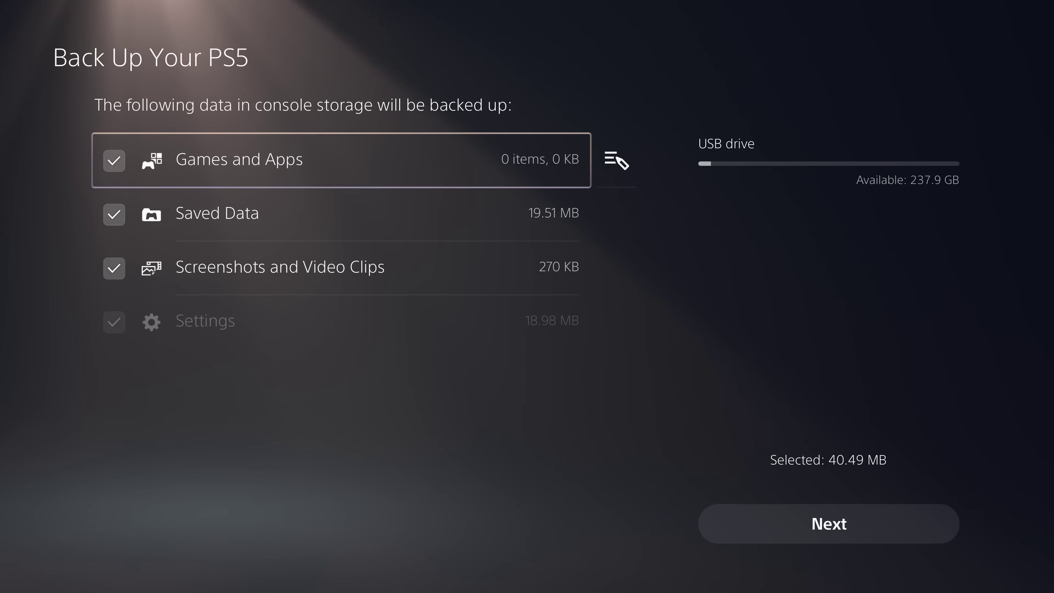
key(Right)
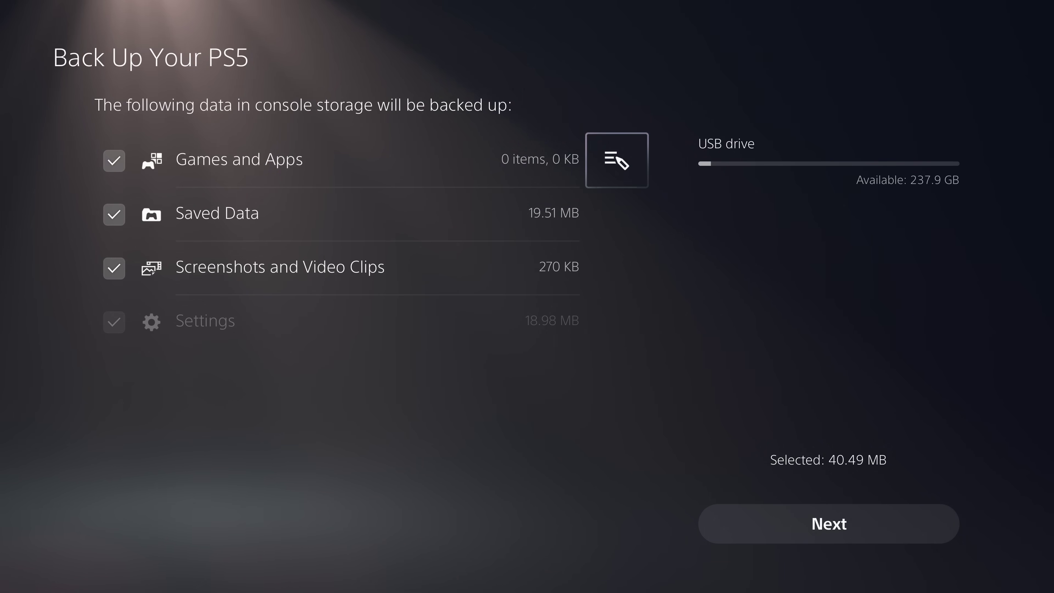
key(Return)
key(Escape)
key(Left)
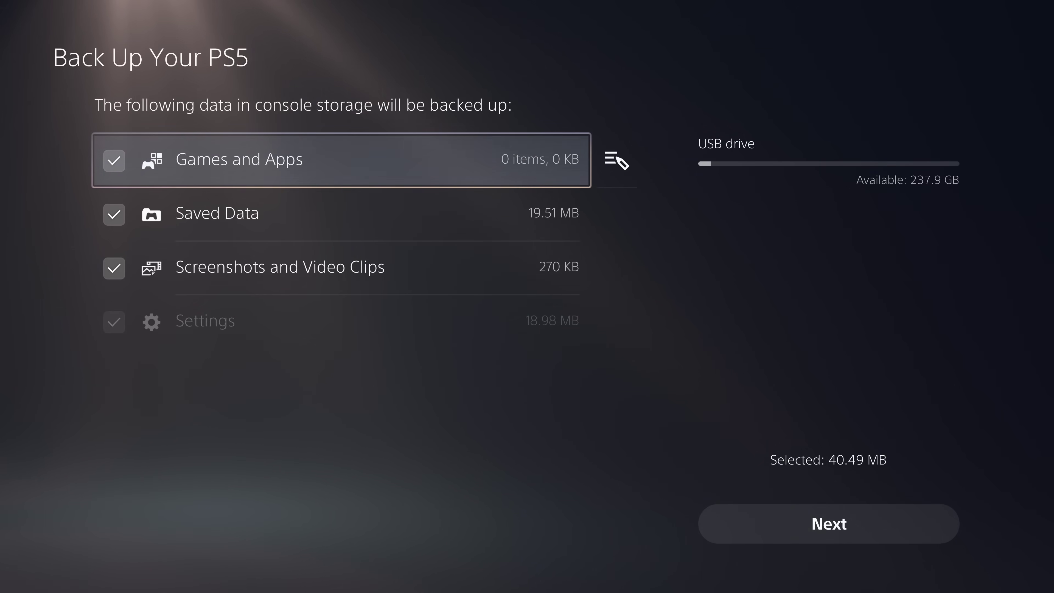
key(Down)
key(Down)
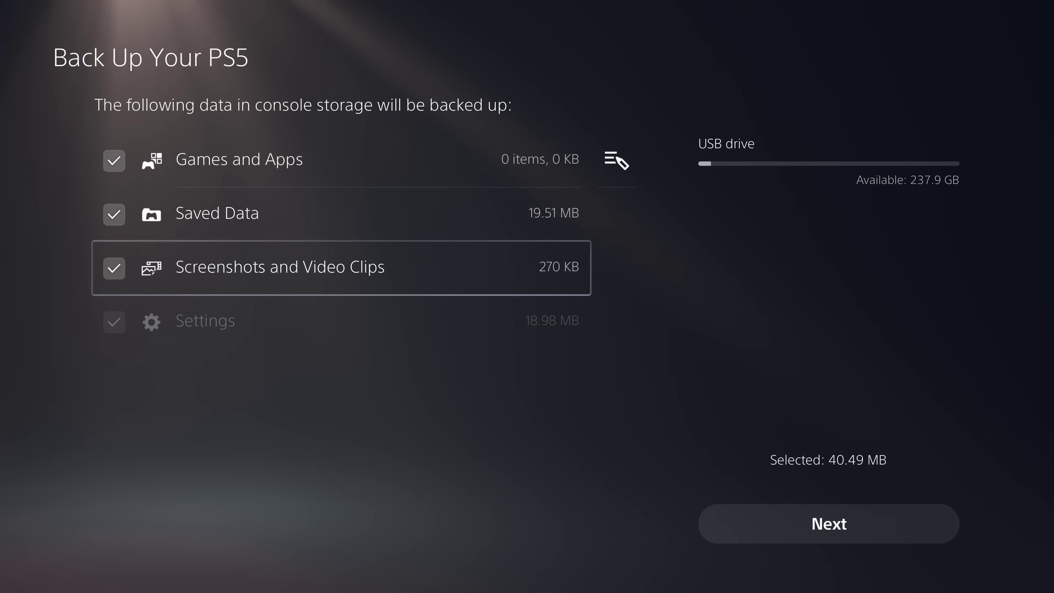
Step: Run the backup to the USB drive and acknowledge its completion
key(Right)
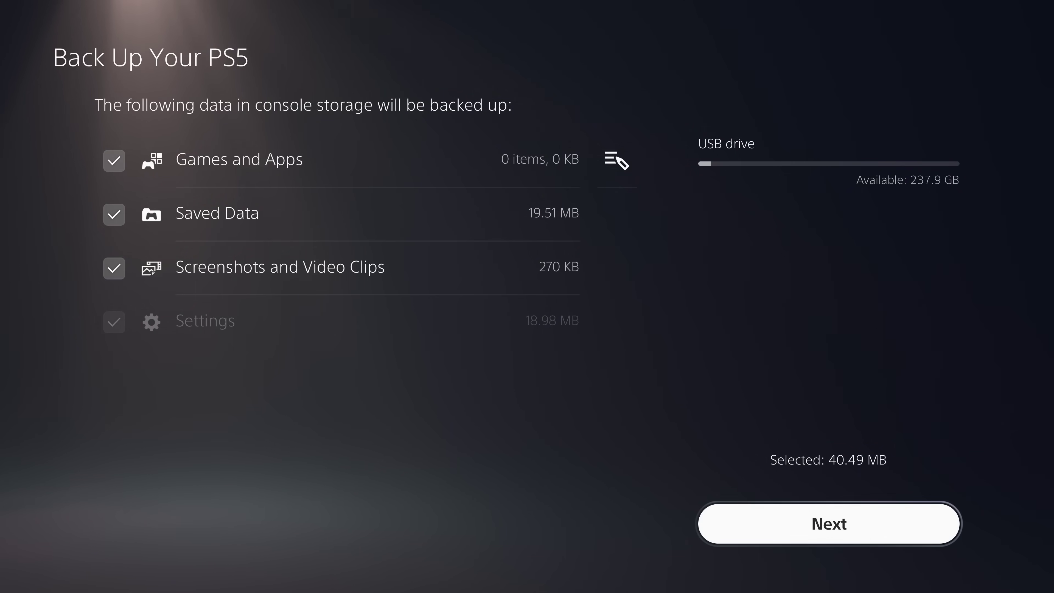
key(Return)
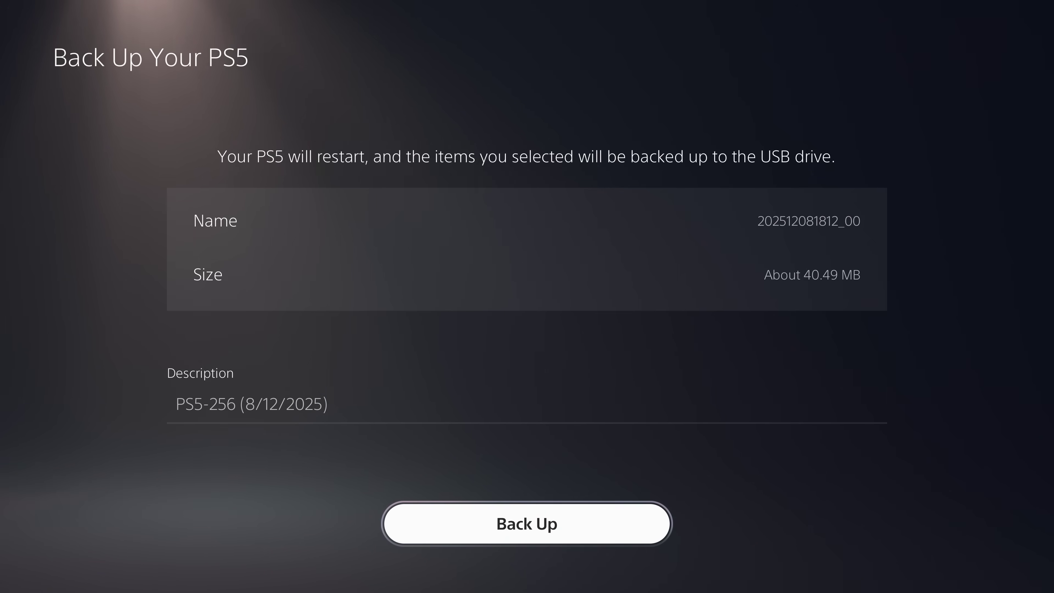
key(Return)
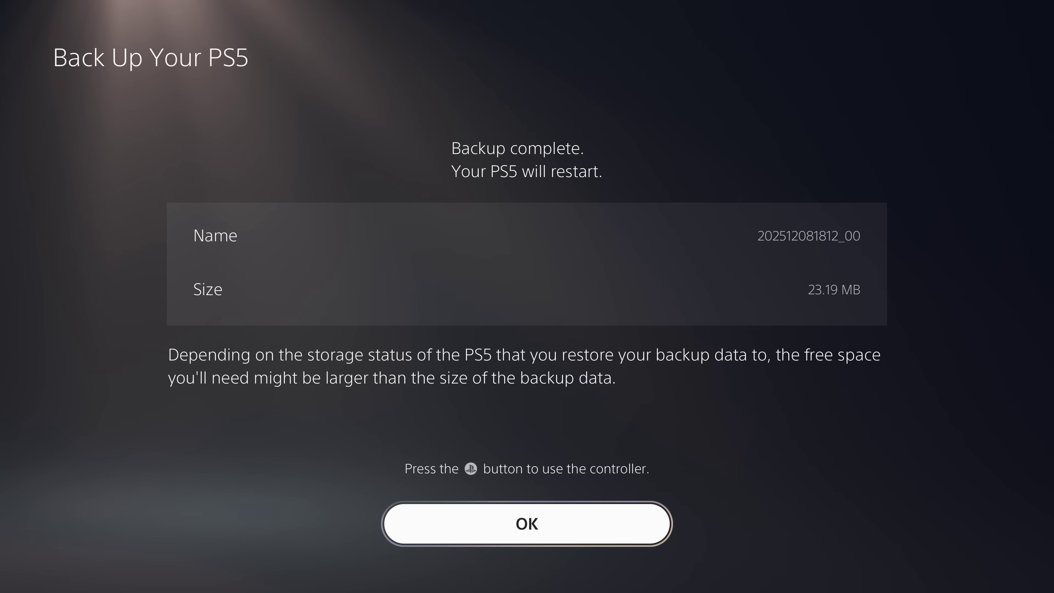
key(Return)
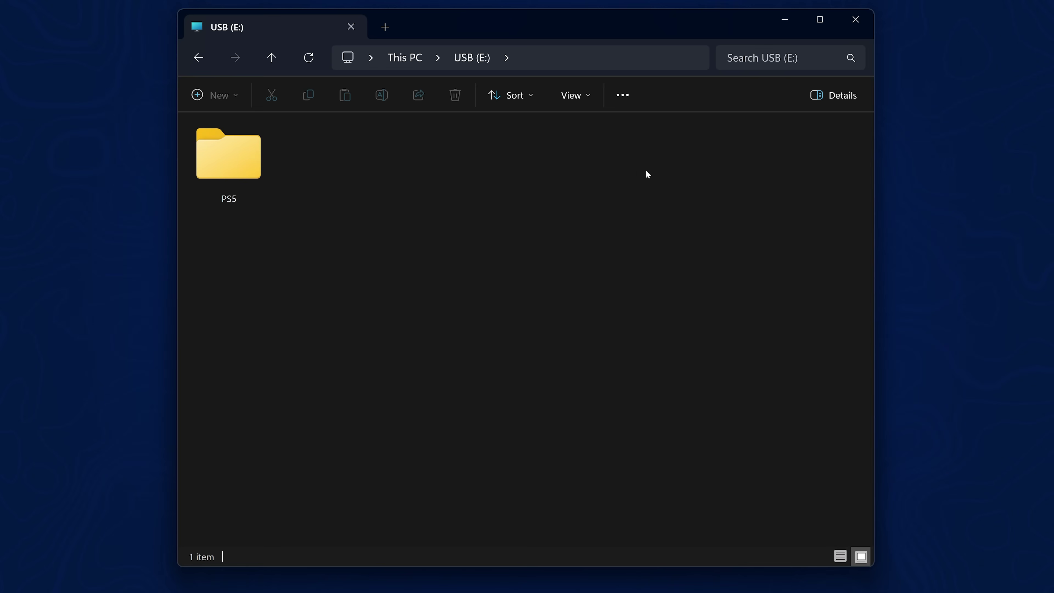
Step: Copy the PS5 folder from USB (E:) to the upper left of the desktop
click(249, 183)
drag(490, 30, 672, 29)
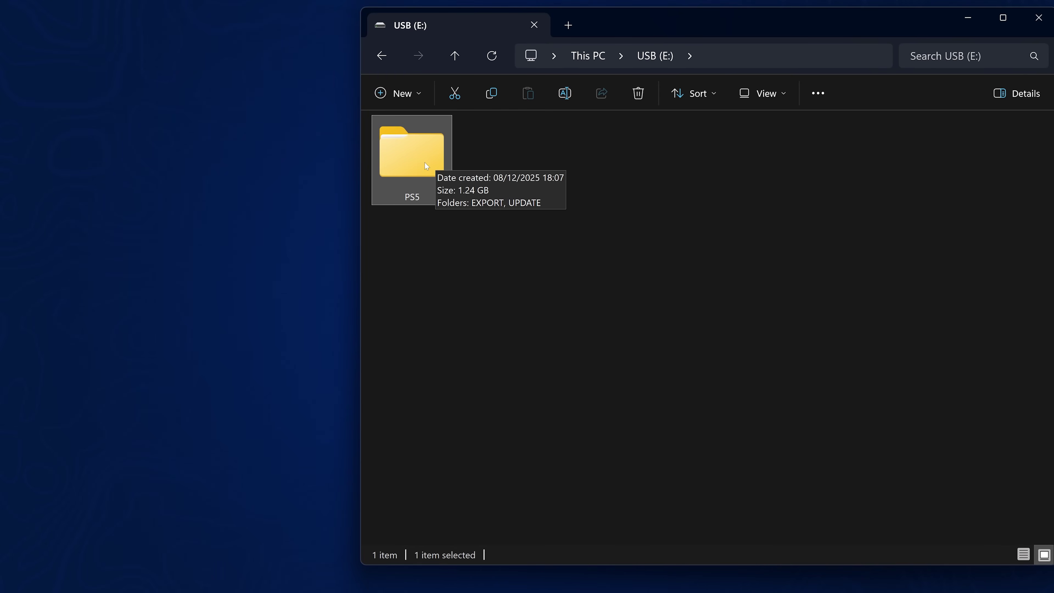
drag(421, 166, 131, 72)
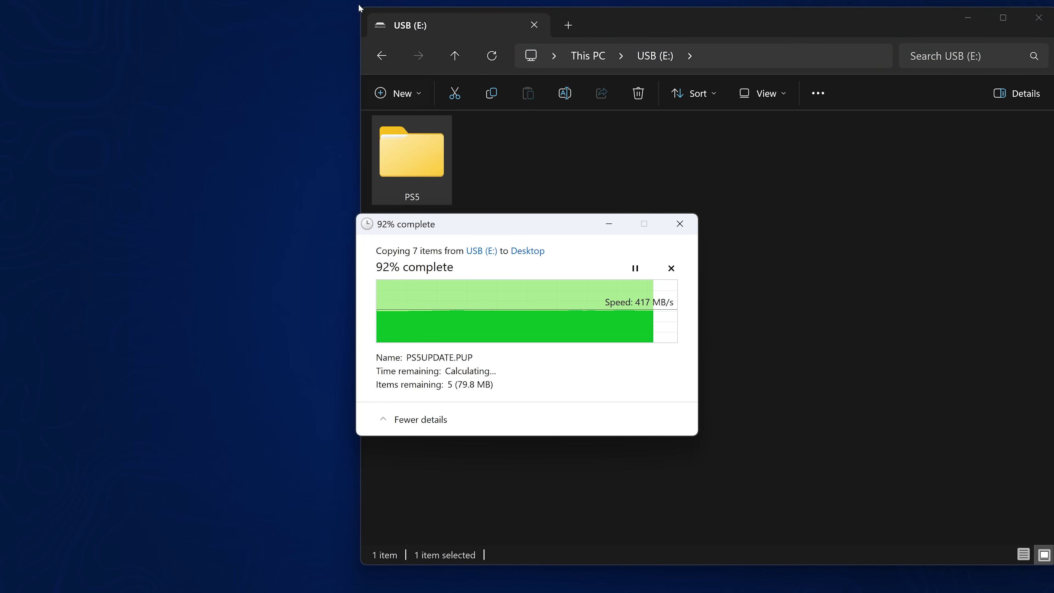
drag(148, 9, 146, 171)
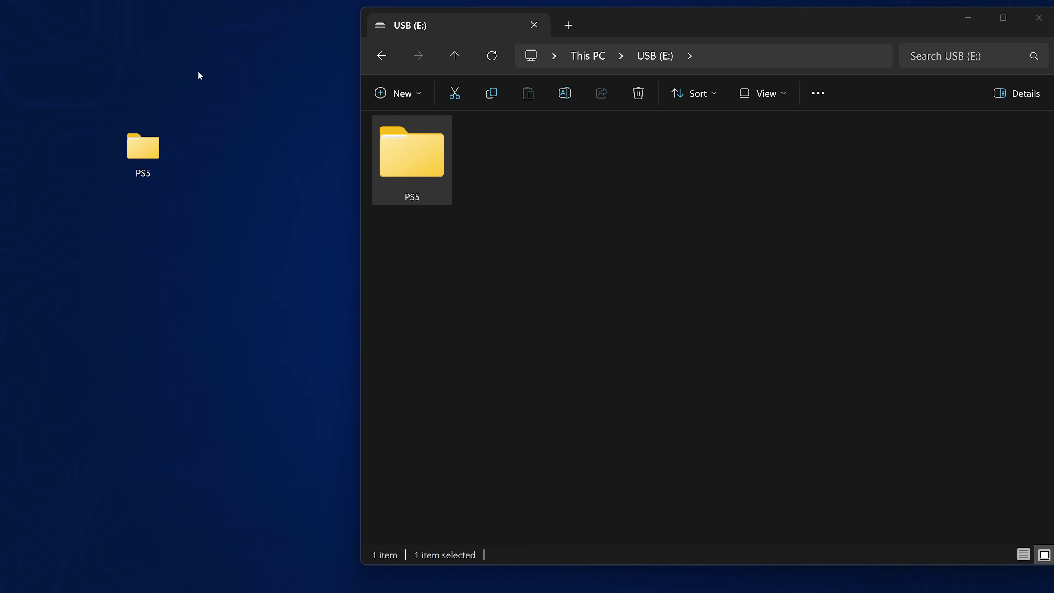
mouse_move(149, 156)
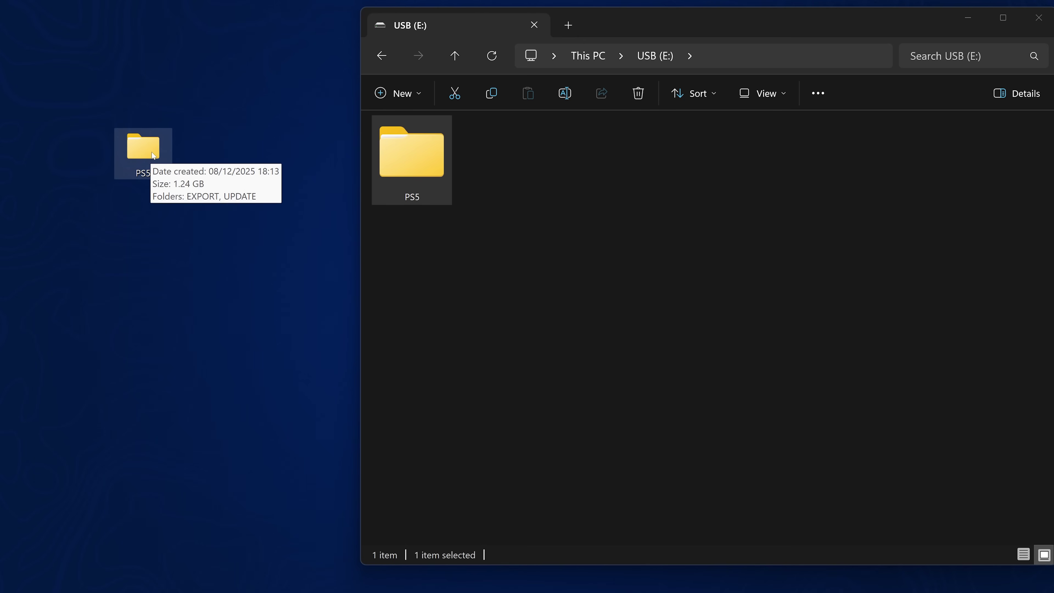
click(148, 162)
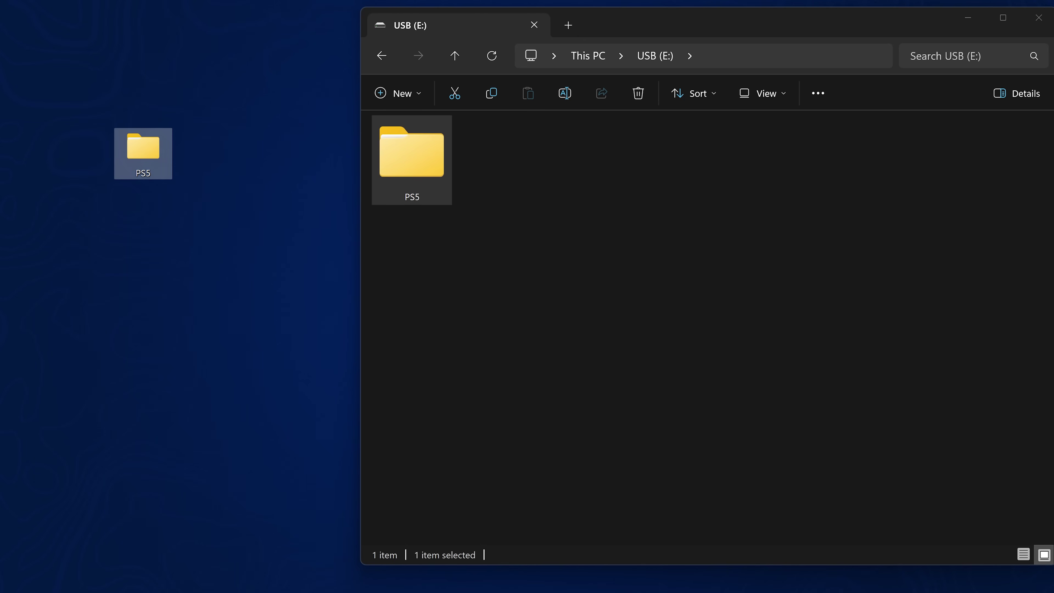